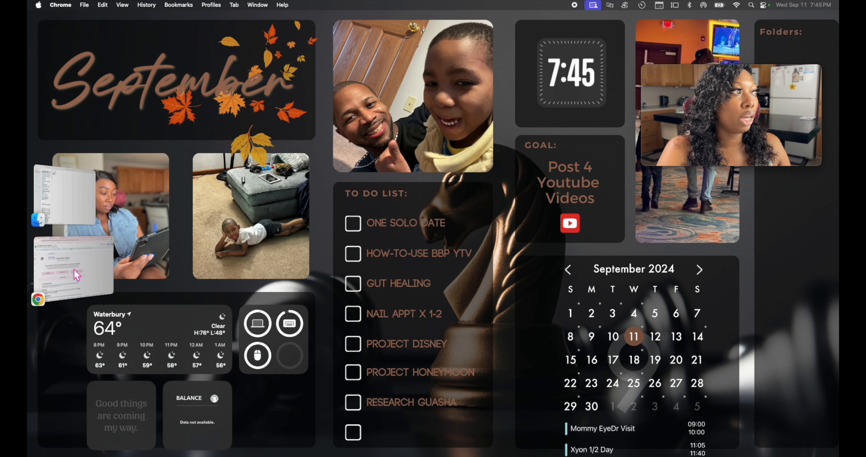
Step: Bring the Chrome window with the Mock Budget by Paycheck sheet forward from Stage Manager
{"action": "left_click", "coordinate": [77, 276]}
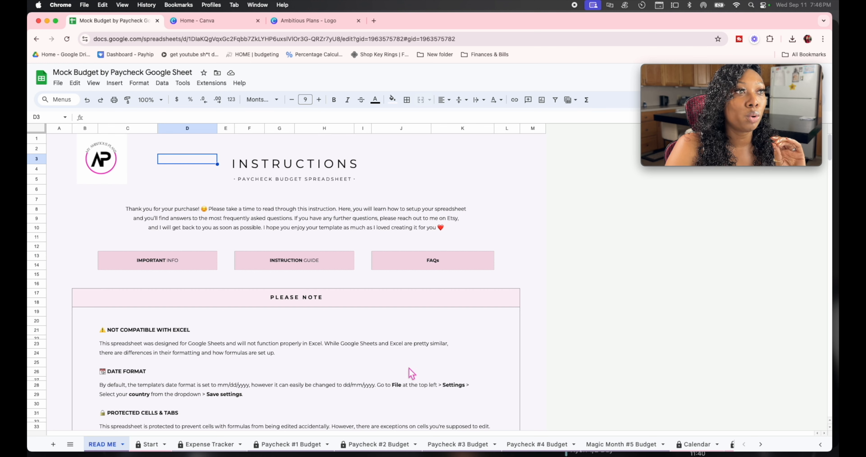
Step: Review the READ ME notes on Excel compatibility, date format and protection, then view the Start categories sheet
{"action": "scroll", "coordinate": [373, 315], "scroll_direction": "down", "scroll_amount": 2}
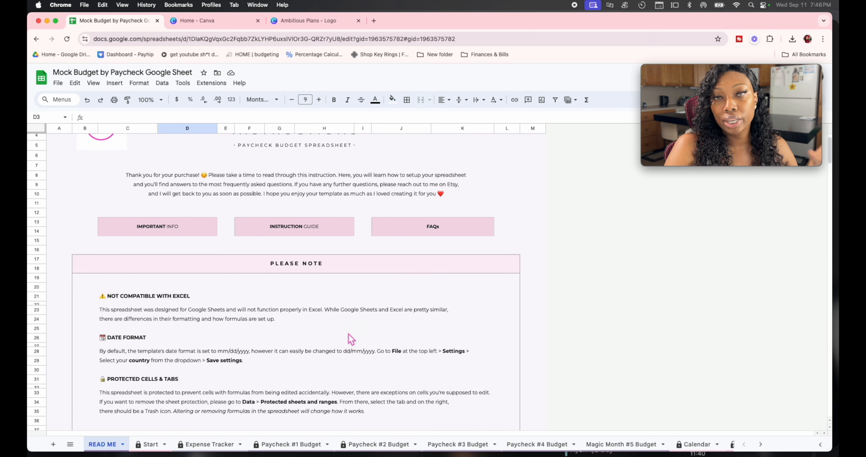
{"action": "scroll", "coordinate": [178, 353], "scroll_direction": "down", "scroll_amount": 2}
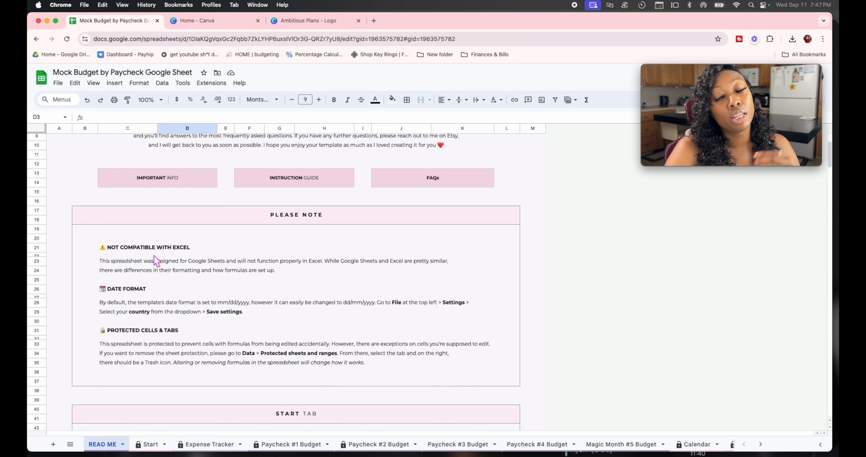
{"action": "left_click", "coordinate": [130, 291]}
{"action": "scroll", "coordinate": [130, 291], "scroll_direction": "down", "scroll_amount": 3}
{"action": "scroll", "coordinate": [149, 302], "scroll_direction": "down", "scroll_amount": 5}
{"action": "scroll", "coordinate": [230, 282], "scroll_direction": "up", "scroll_amount": 2}
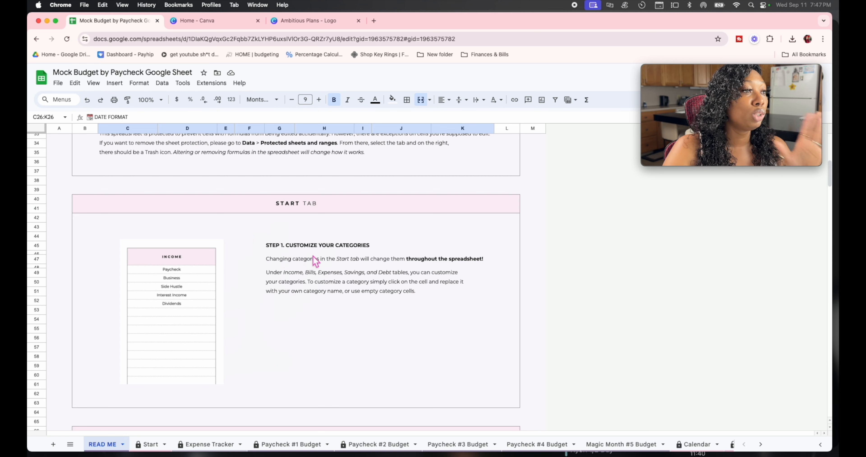
{"action": "left_click", "coordinate": [149, 444]}
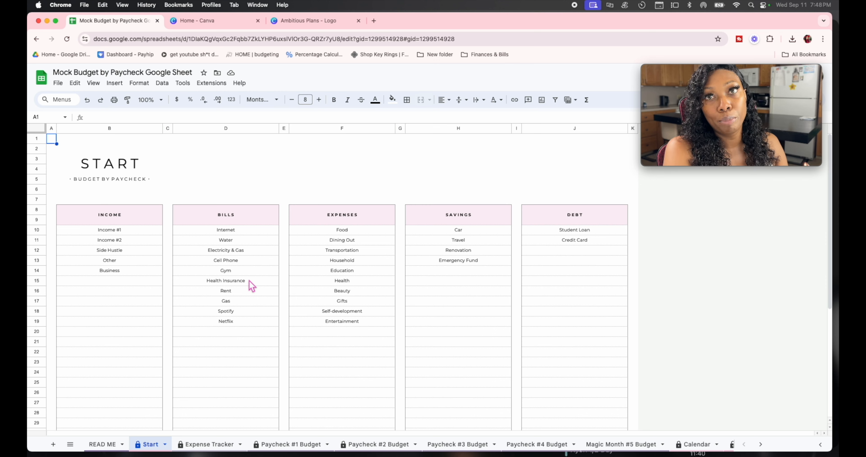
Step: Read the READ ME's Expense Tracking section, then show the Expense Tracker sheet and its tab options
{"action": "left_click", "coordinate": [103, 444]}
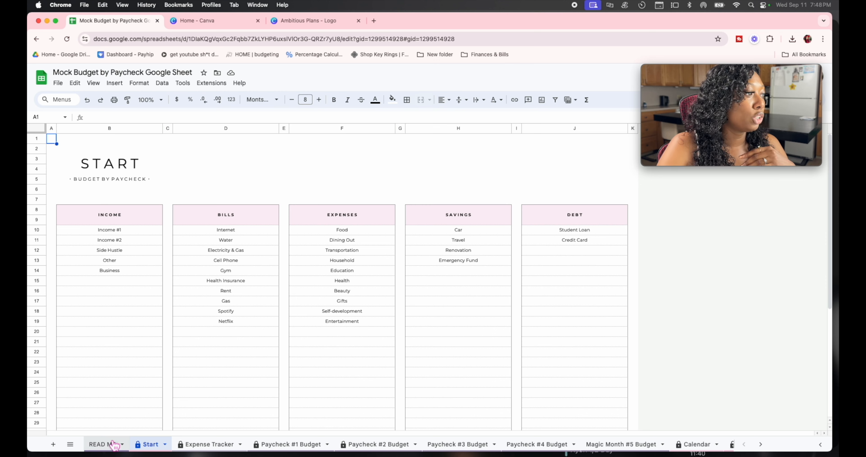
{"action": "scroll", "coordinate": [292, 328], "scroll_direction": "down", "scroll_amount": 10}
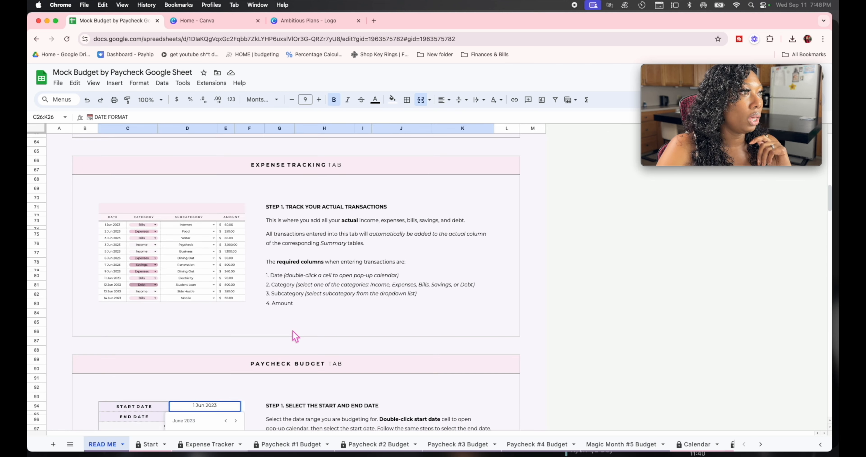
{"action": "left_click", "coordinate": [210, 444]}
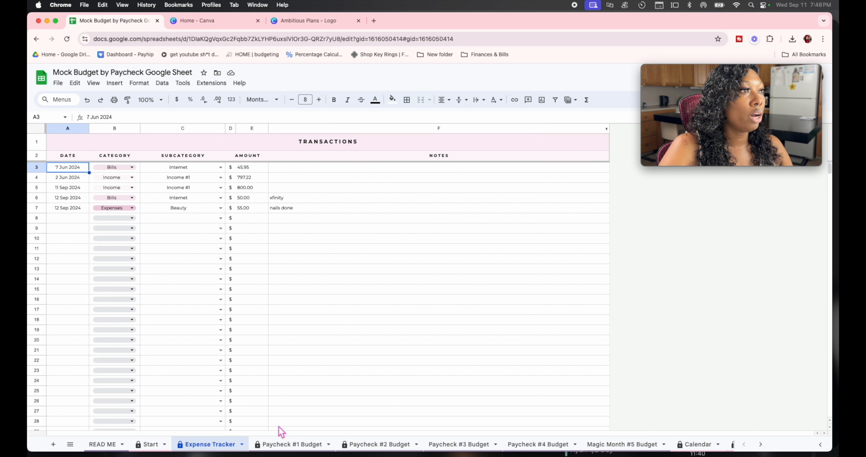
{"action": "left_click", "coordinate": [242, 444]}
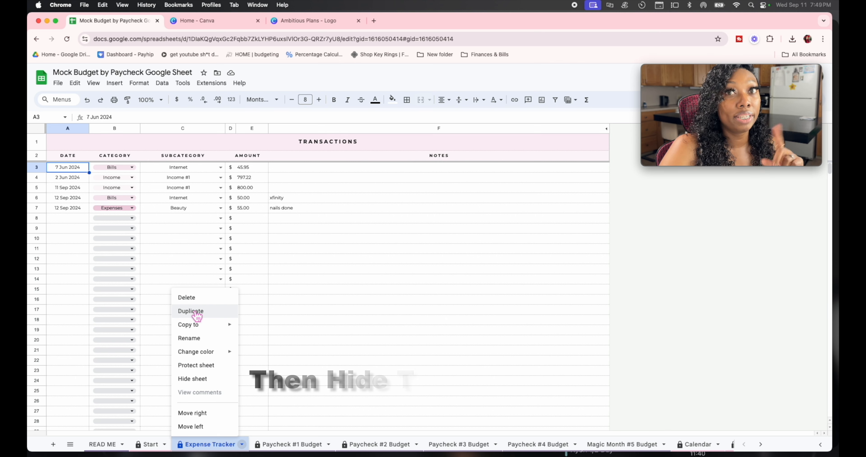
Step: Dismiss the Expense Tracker tab options without hiding the sheet and select the first transaction's date cell A3
{"action": "left_click", "coordinate": [237, 442]}
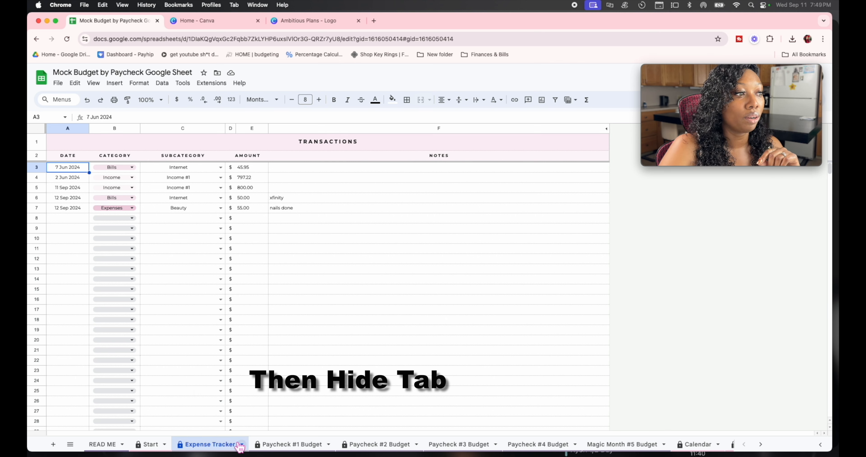
{"action": "left_click", "coordinate": [238, 442]}
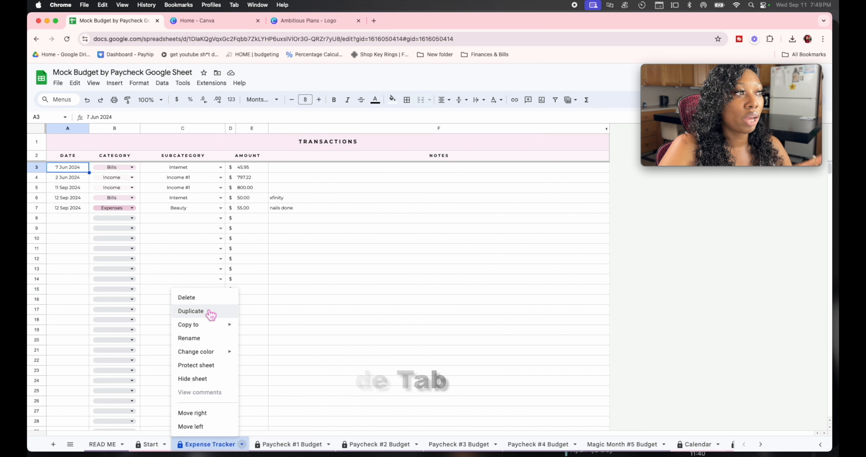
{"action": "left_click", "coordinate": [269, 360]}
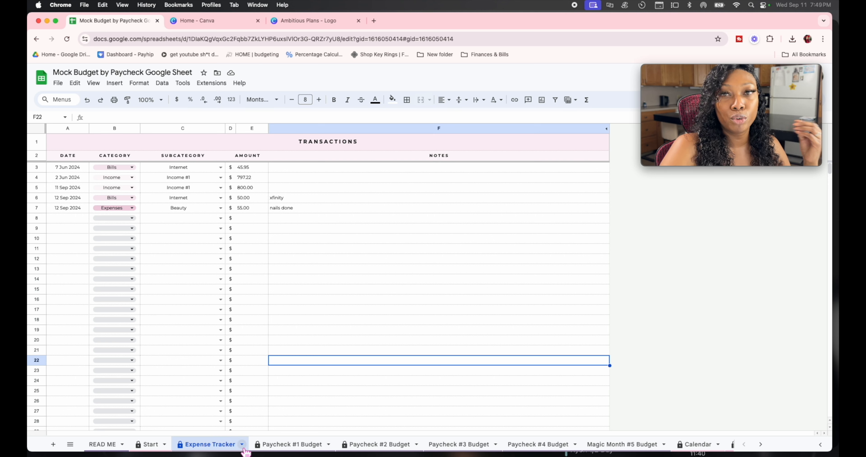
{"action": "left_click", "coordinate": [74, 168]}
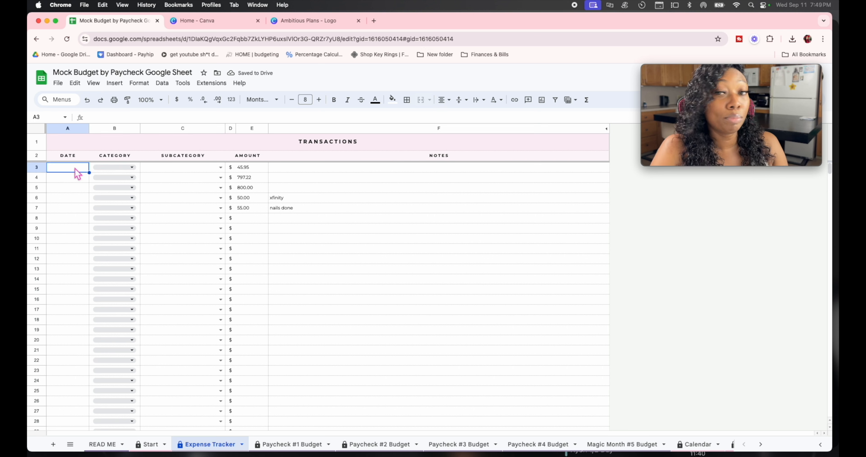
Step: Fill row 3 with date 9/11/2024, category Income, subcategory Income #1 and amount 800.00, then return to READ ME
{"action": "type", "text": "11"}
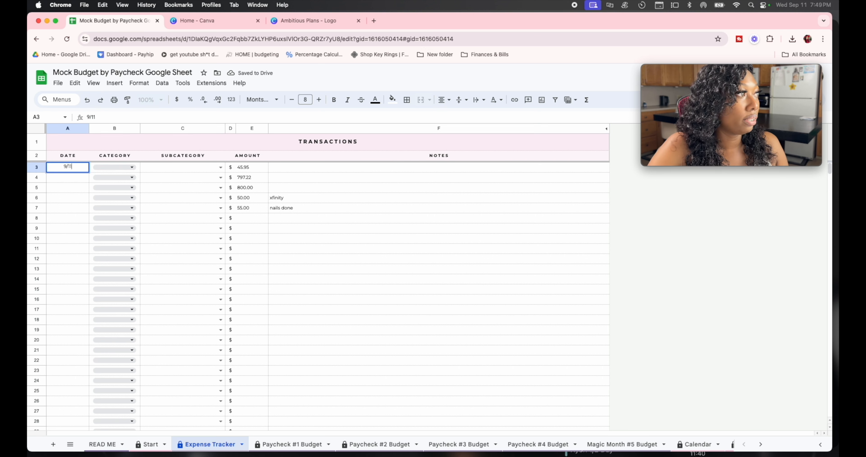
{"action": "type", "text": "/2024"}
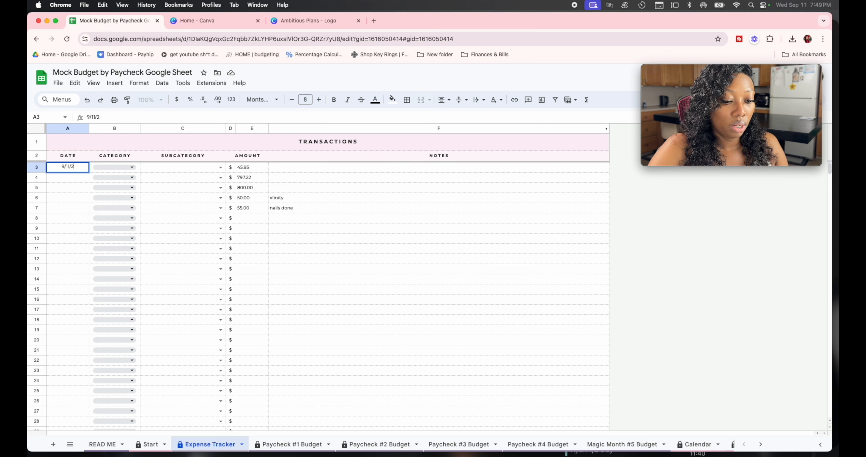
{"action": "left_click", "coordinate": [131, 168]}
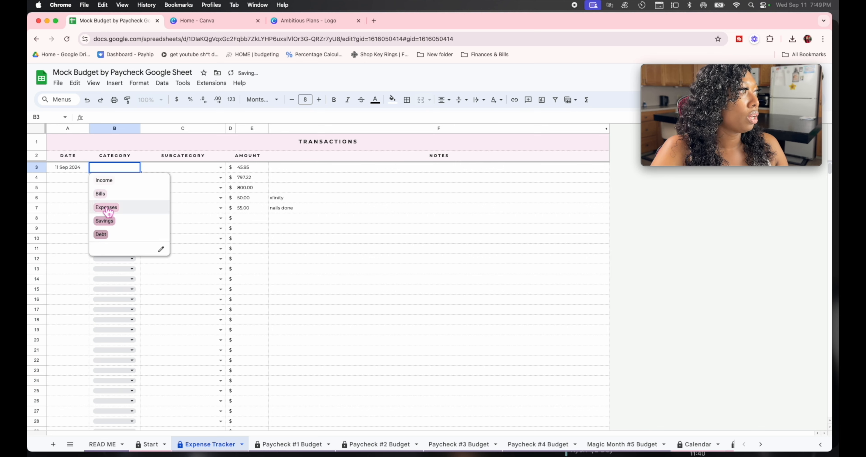
{"action": "left_click", "coordinate": [104, 180]}
{"action": "left_click", "coordinate": [218, 170]}
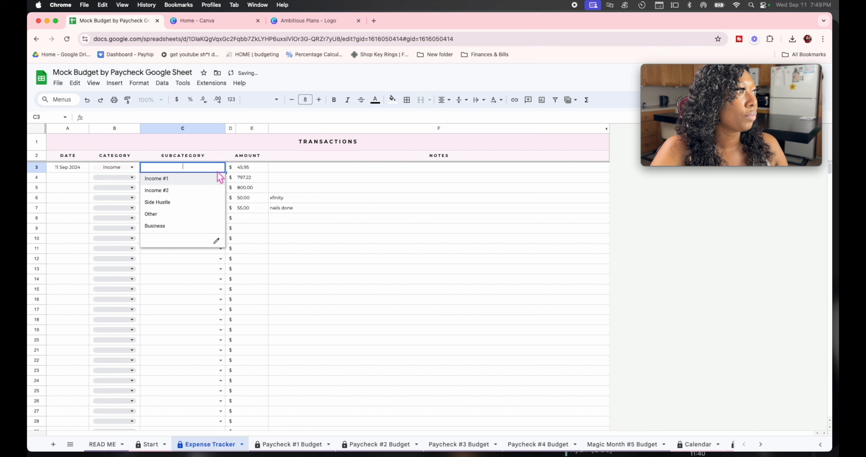
{"action": "left_click", "coordinate": [153, 178]}
{"action": "left_click", "coordinate": [242, 169]}
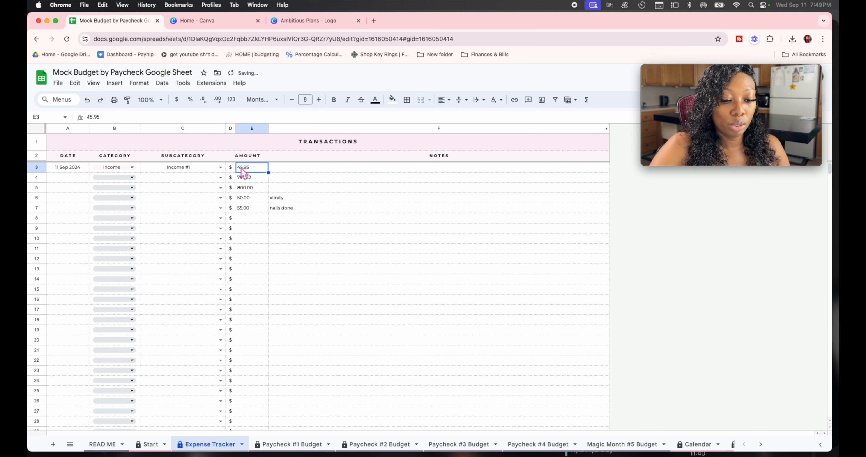
{"action": "type", "text": "800.00"}
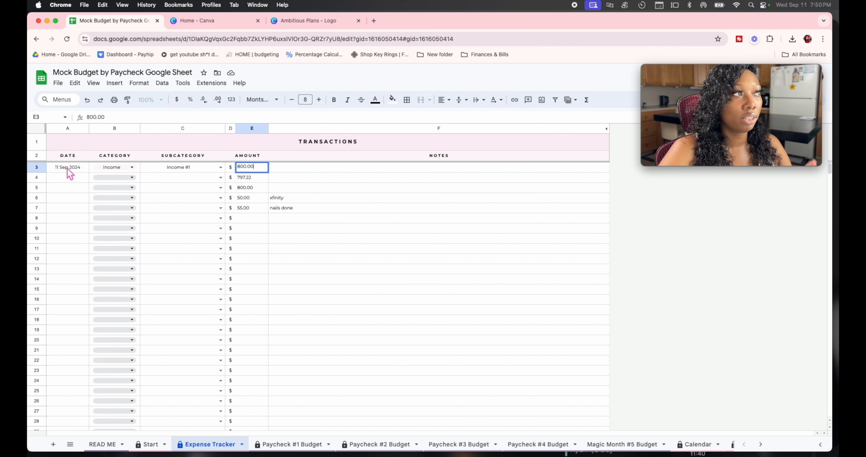
{"action": "left_click", "coordinate": [163, 208]}
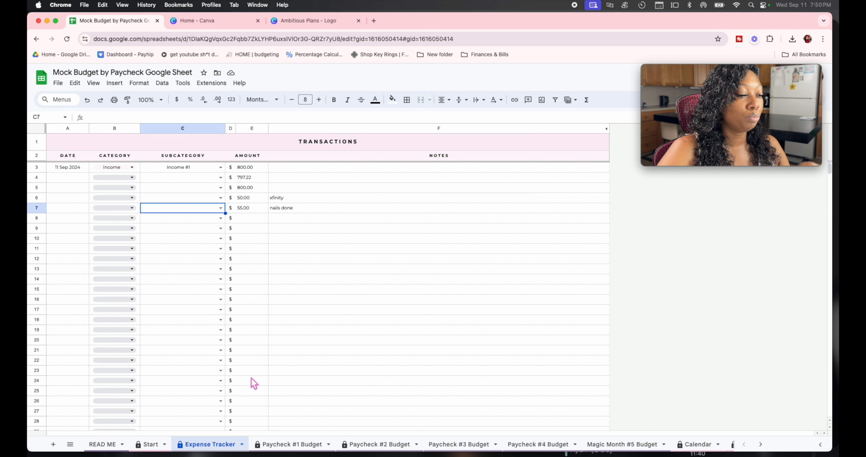
{"action": "left_click", "coordinate": [110, 447]}
Step: Scroll the READ ME down to the Paycheck Budget Tab's Step 1 on start and end dates
{"action": "scroll", "coordinate": [197, 393], "scroll_direction": "down", "scroll_amount": 5}
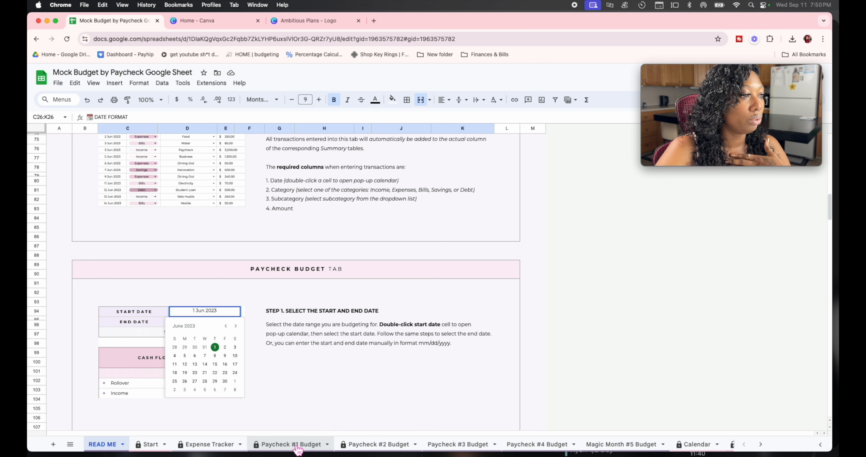
Step: Show the Paycheck #1 Budget sheet for 11–17 Sep 2024 and scroll to its $800 totals
{"action": "left_click", "coordinate": [285, 445]}
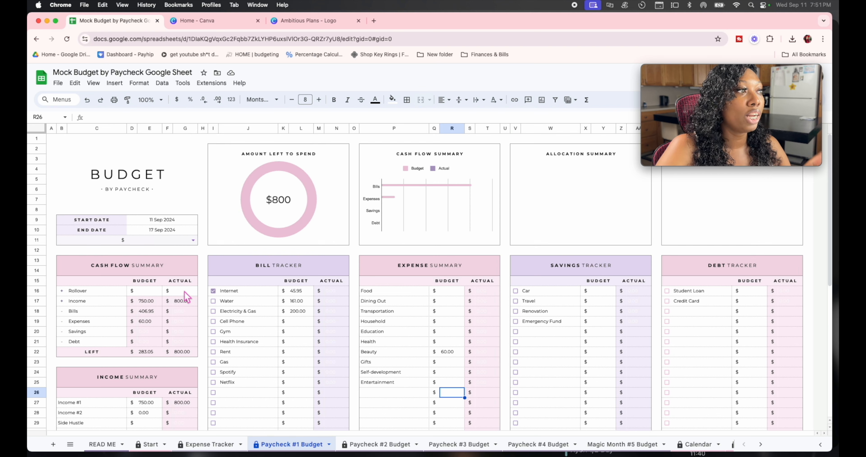
{"action": "scroll", "coordinate": [165, 405], "scroll_direction": "down", "scroll_amount": 3}
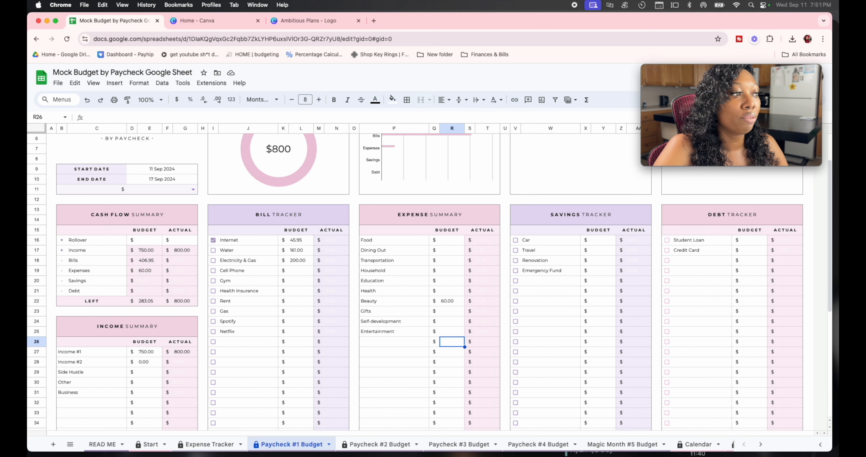
Step: Compare the Start sheet categories with Paycheck #1 Budget, then go to the Expense Tracker sheet
{"action": "left_click", "coordinate": [149, 444]}
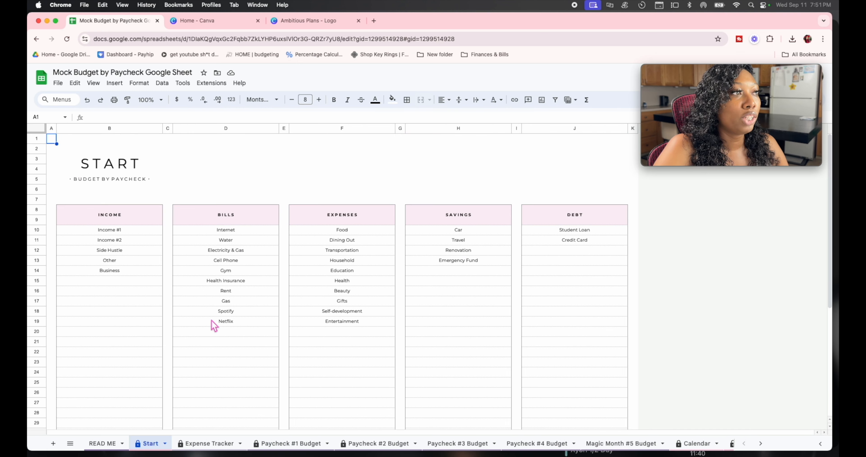
{"action": "left_click", "coordinate": [261, 444]}
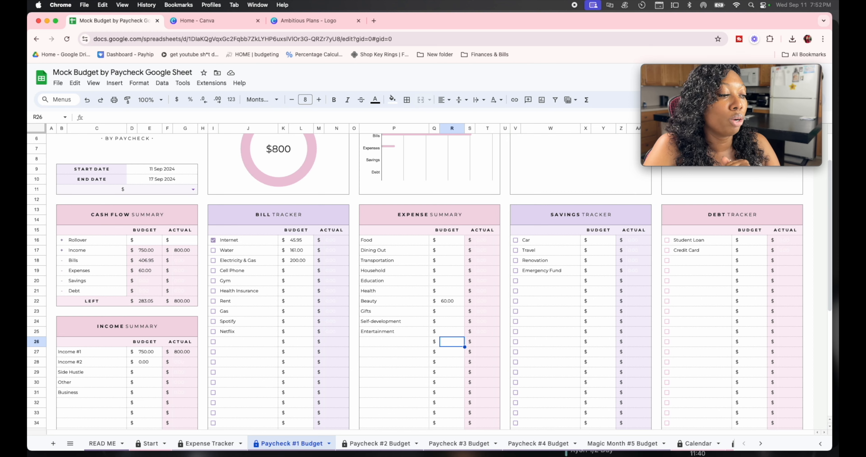
{"action": "left_click", "coordinate": [195, 445]}
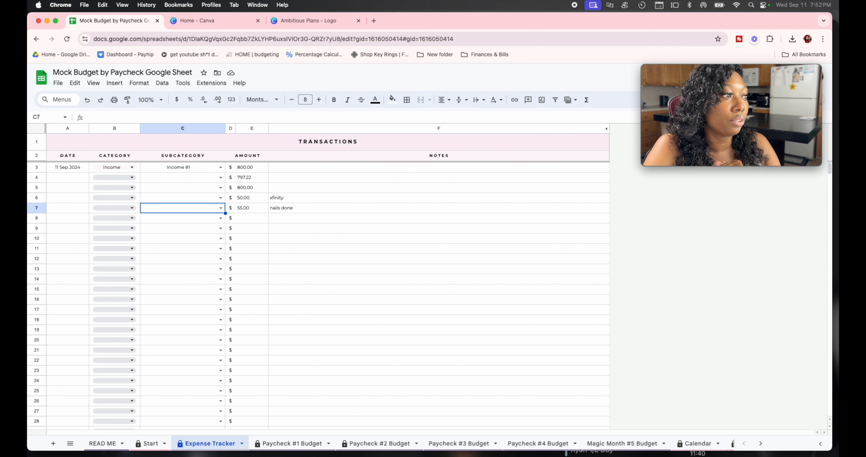
Step: Return to Paycheck #1 Budget to see Income #1 budgeted at 750.00 against 800.00 actual
{"action": "left_click", "coordinate": [292, 443]}
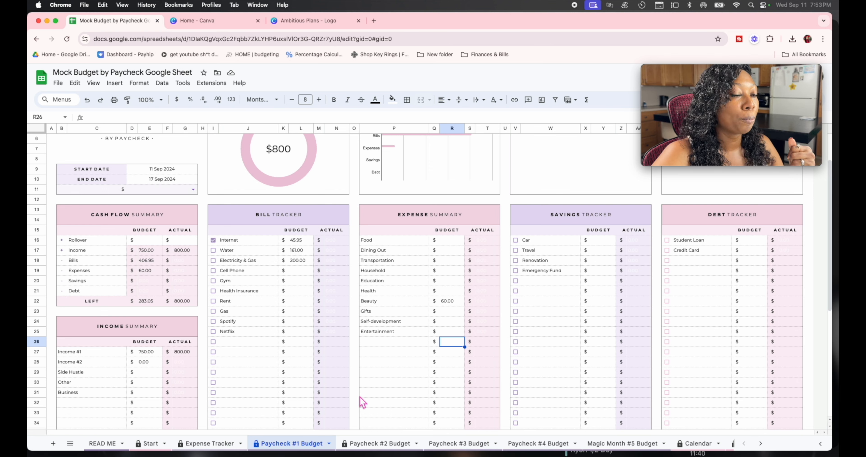
Step: Go to the Expense Tracker sheet, showing the 11 Sep 2024 Income #1 entry of 800.00
{"action": "left_click", "coordinate": [226, 443]}
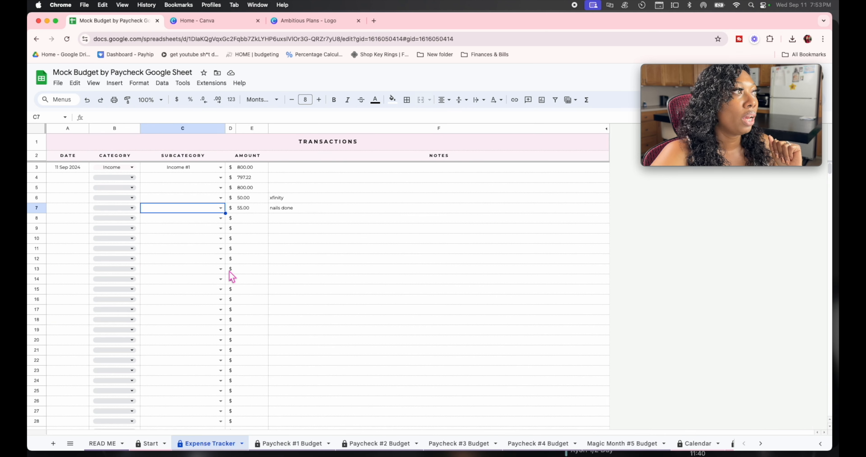
Step: Fill row 4 with date 9/12, Expenses, Beauty and amount 55.0, correcting a mistyped 60
{"action": "left_click", "coordinate": [67, 178]}
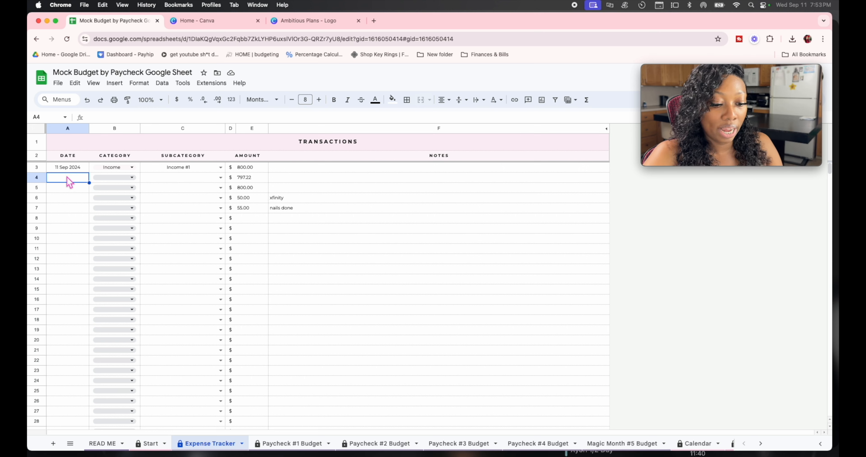
{"action": "type", "text": "9/12"}
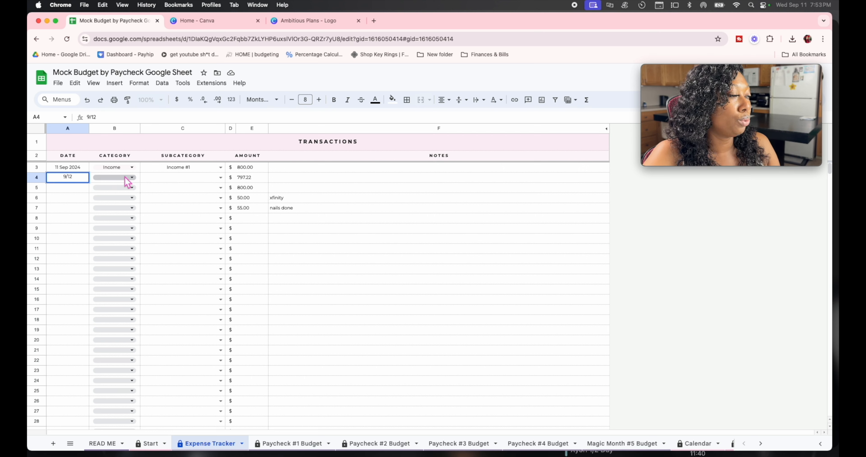
{"action": "left_click", "coordinate": [133, 177]}
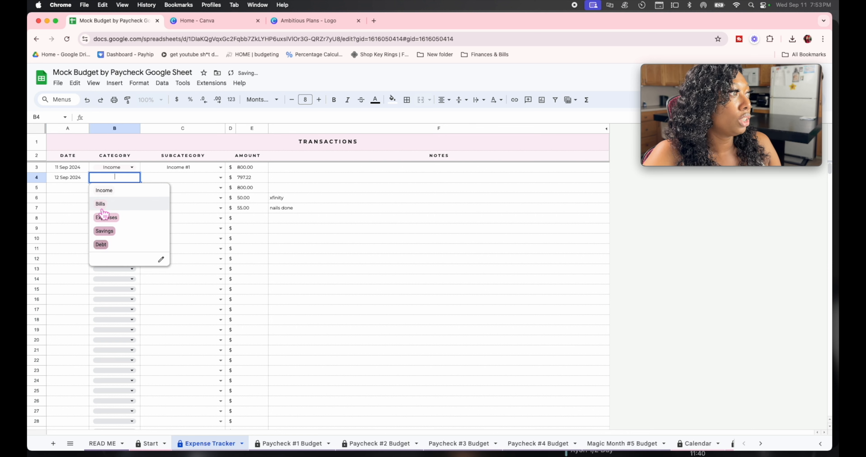
{"action": "left_click", "coordinate": [110, 217]}
{"action": "left_click", "coordinate": [202, 178]}
{"action": "left_click", "coordinate": [220, 178]}
{"action": "left_click", "coordinate": [174, 262]}
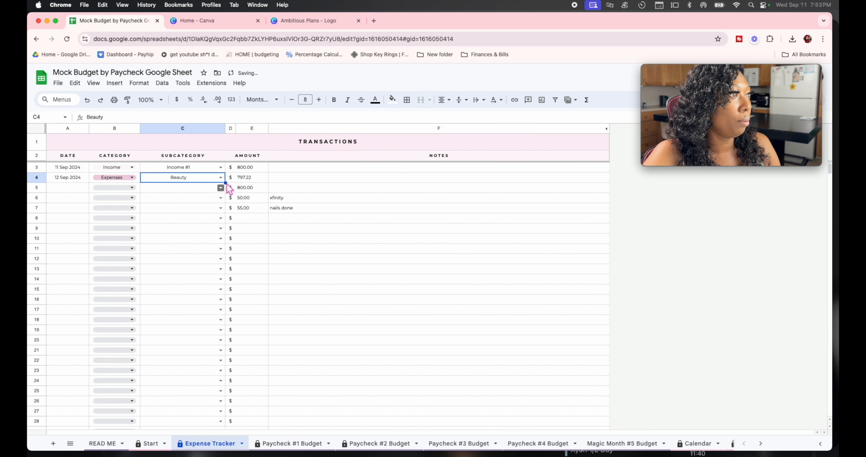
{"action": "left_click", "coordinate": [256, 175]}
{"action": "type", "text": "60"}
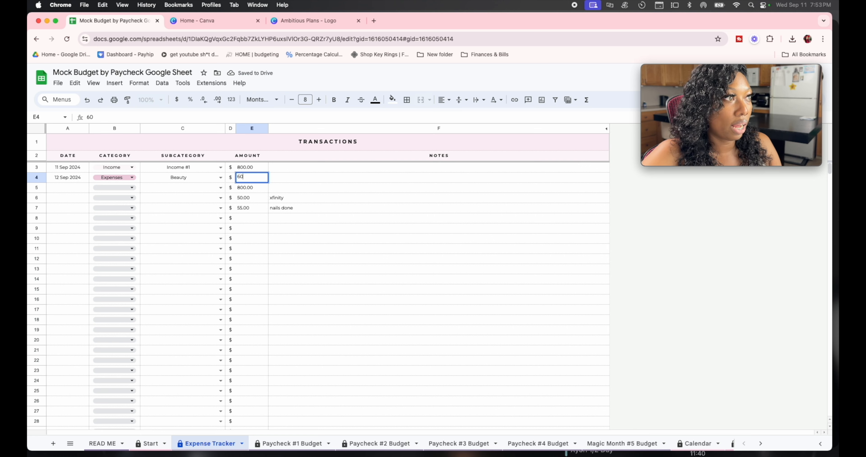
{"action": "key", "text": "BackSpace"}
{"action": "key", "text": "BackSpace"}
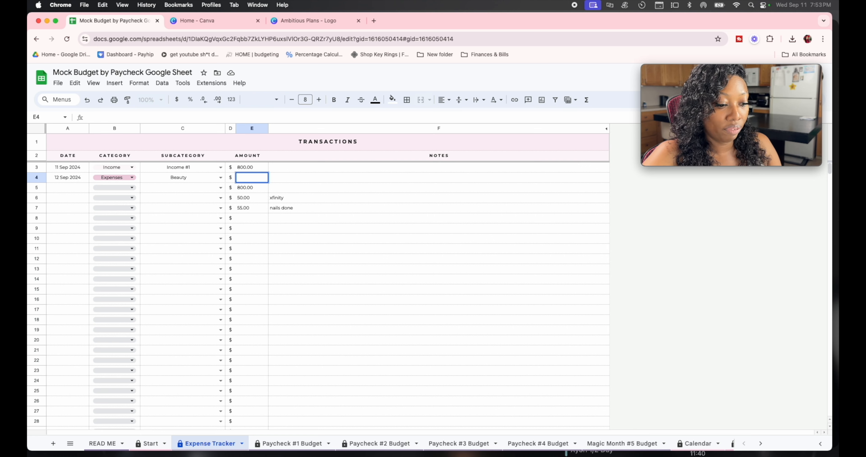
{"action": "type", "text": "55.0"}
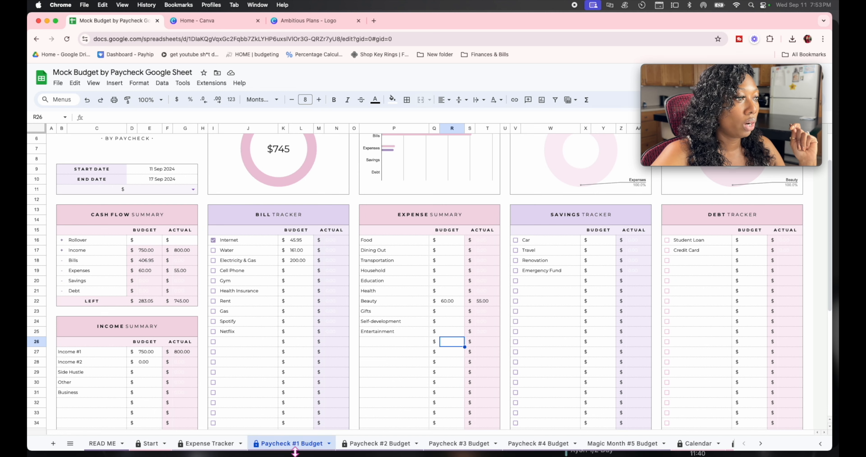
Step: Log row 5 as a 9/12 Bills payment for Water at 160.00
{"action": "left_click", "coordinate": [210, 443]}
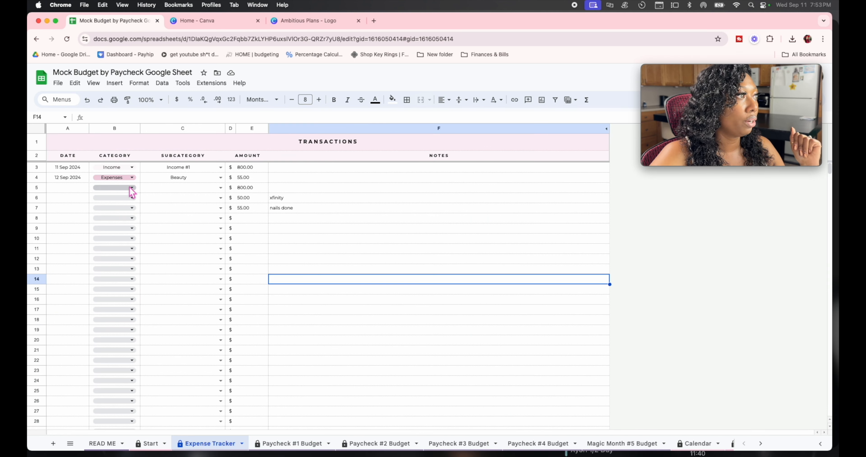
{"action": "left_click", "coordinate": [79, 187]}
{"action": "type", "text": "9/"}
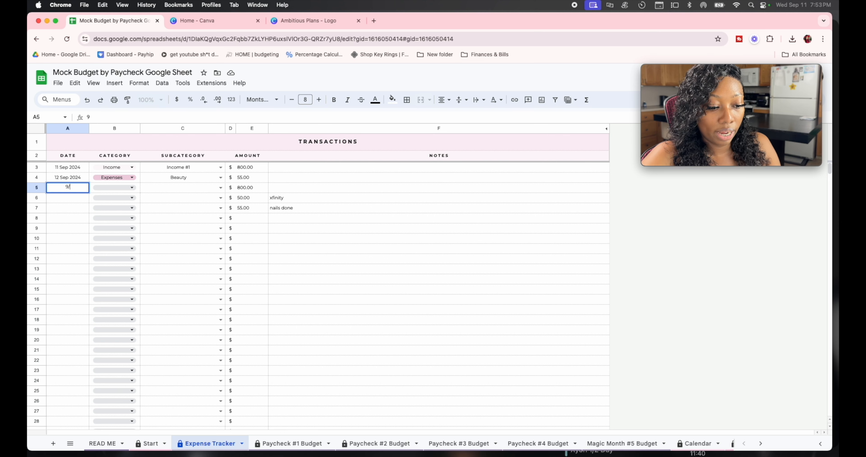
{"action": "type", "text": "12"}
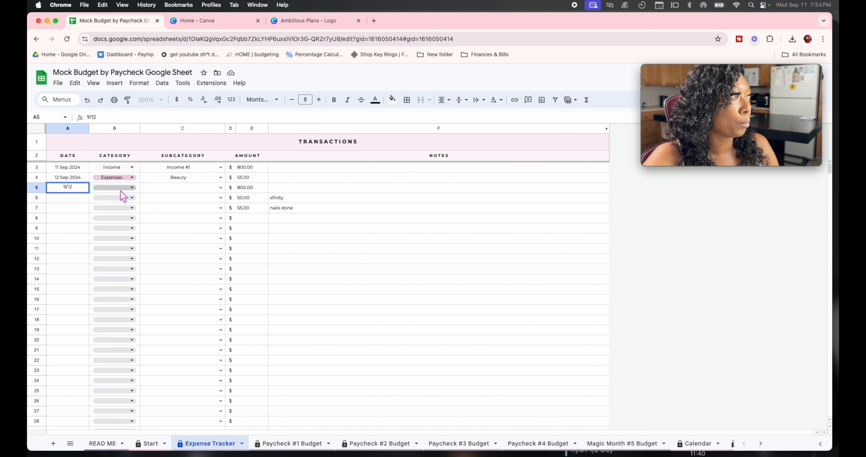
{"action": "left_click", "coordinate": [129, 188]}
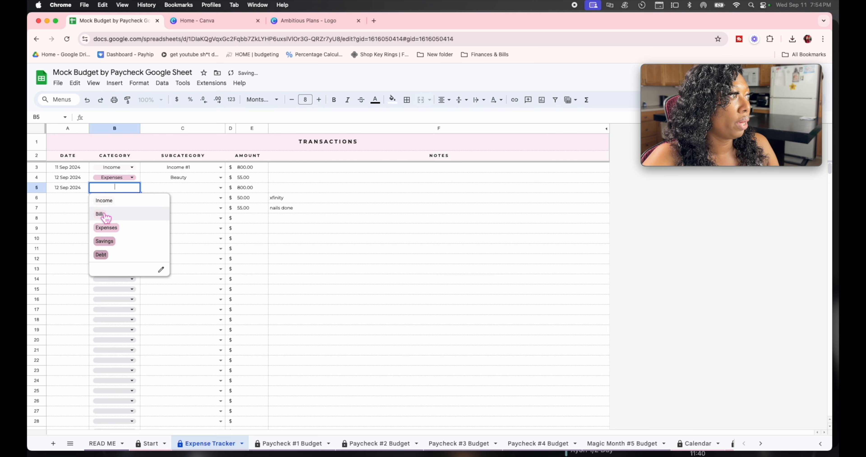
{"action": "left_click", "coordinate": [111, 214]}
{"action": "left_click", "coordinate": [219, 188]}
{"action": "left_click", "coordinate": [169, 211]}
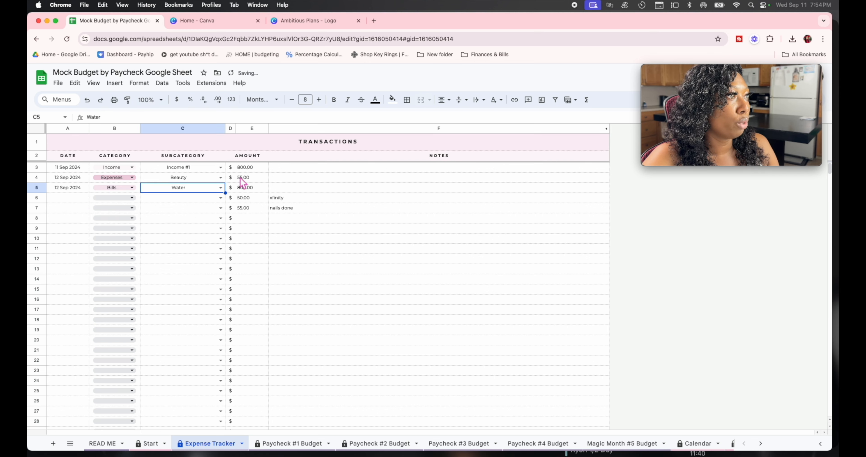
{"action": "left_click", "coordinate": [249, 187]}
{"action": "key", "text": "BackSpace"}
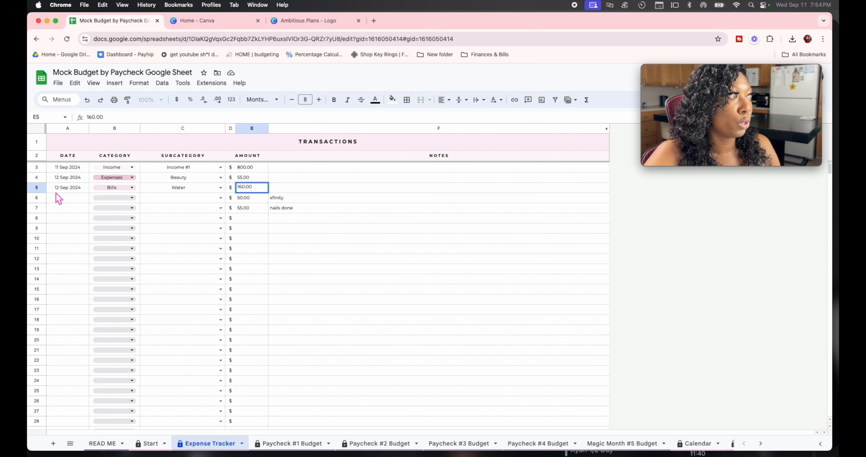
{"action": "left_click", "coordinate": [60, 201]}
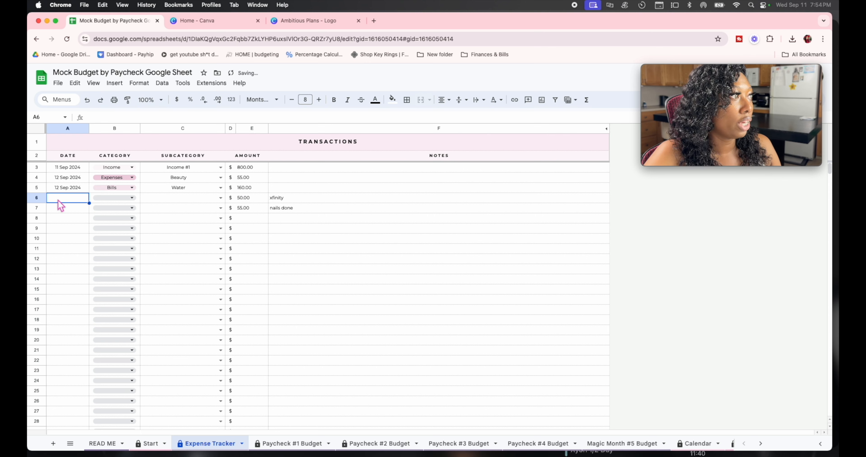
Step: Log row 6 as a 9/12 Bills payment for Internet, keeping its 50.00 amount
{"action": "type", "text": "9/1"}
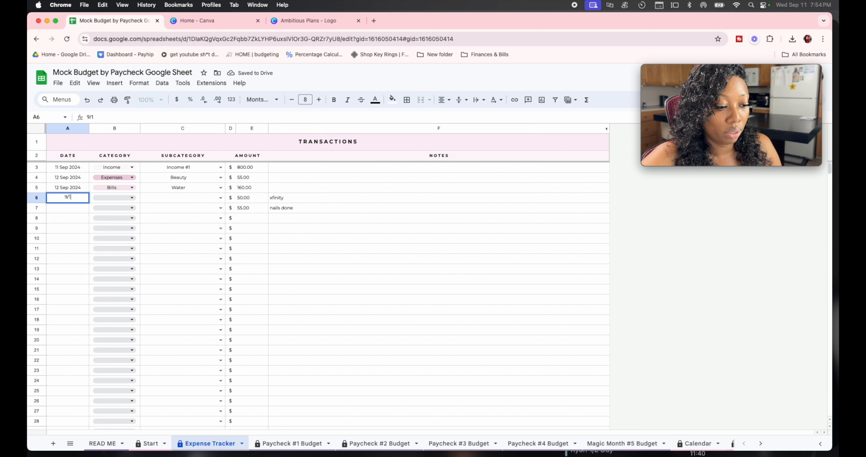
{"action": "type", "text": "2"}
{"action": "left_click", "coordinate": [108, 201]}
{"action": "left_click", "coordinate": [107, 249]}
{"action": "left_click", "coordinate": [189, 201]}
{"action": "left_click", "coordinate": [220, 198]}
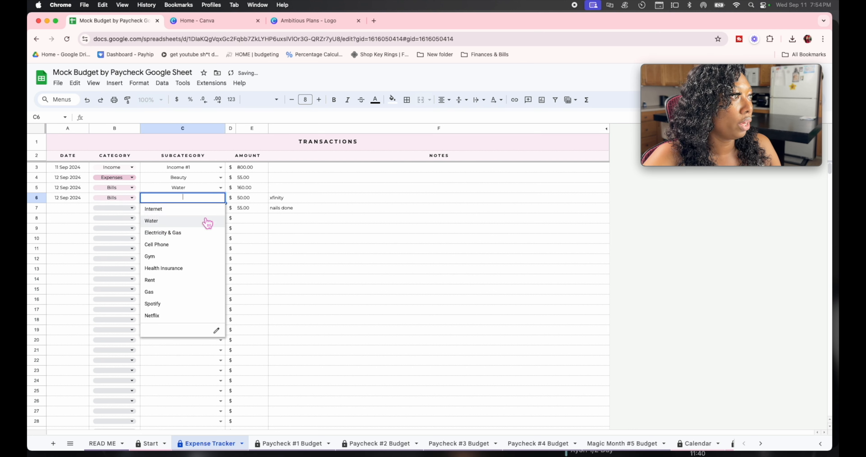
{"action": "left_click", "coordinate": [174, 211]}
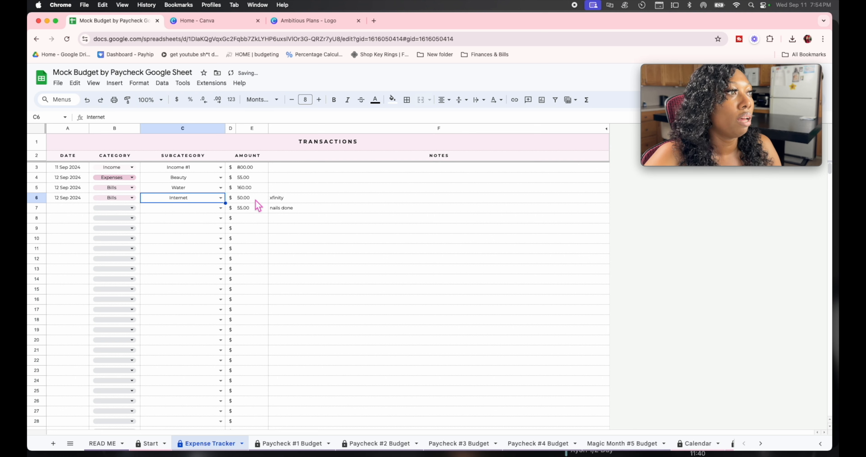
{"action": "left_click", "coordinate": [254, 199]}
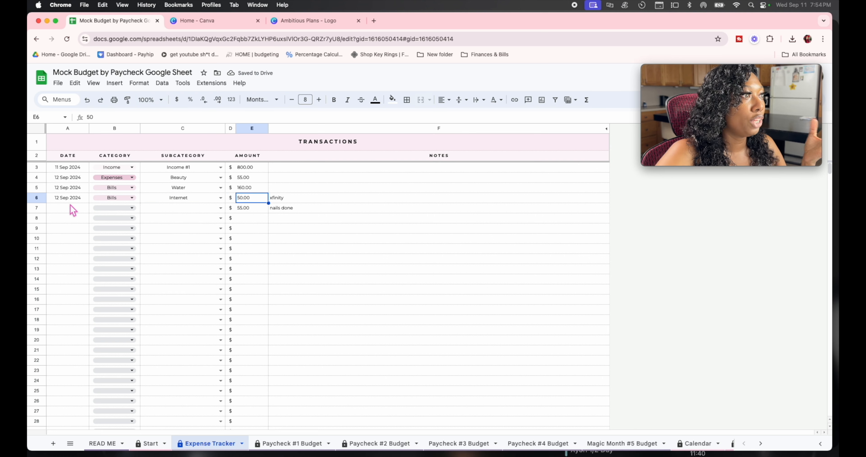
Step: Delete the leftover 'nails done' note and 55.00 amount from row 7
{"action": "left_click", "coordinate": [62, 206]}
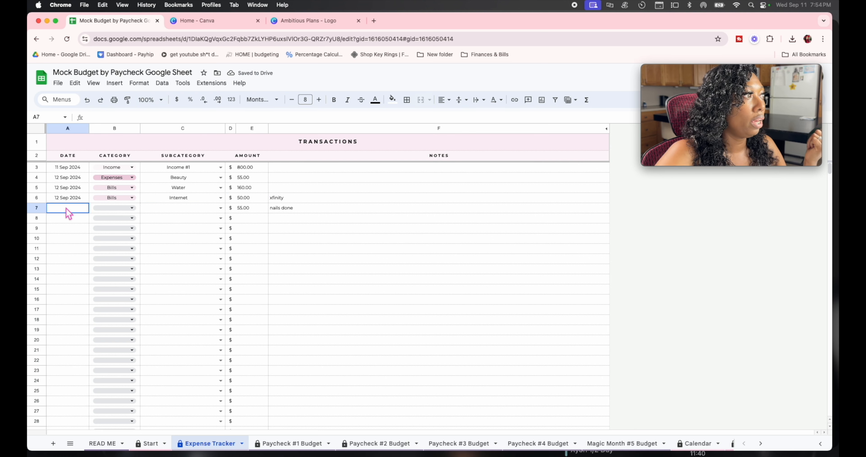
{"action": "left_click", "coordinate": [291, 209]}
{"action": "key", "text": "Delete"}
{"action": "left_click", "coordinate": [248, 209]}
{"action": "key", "text": "Delete"}
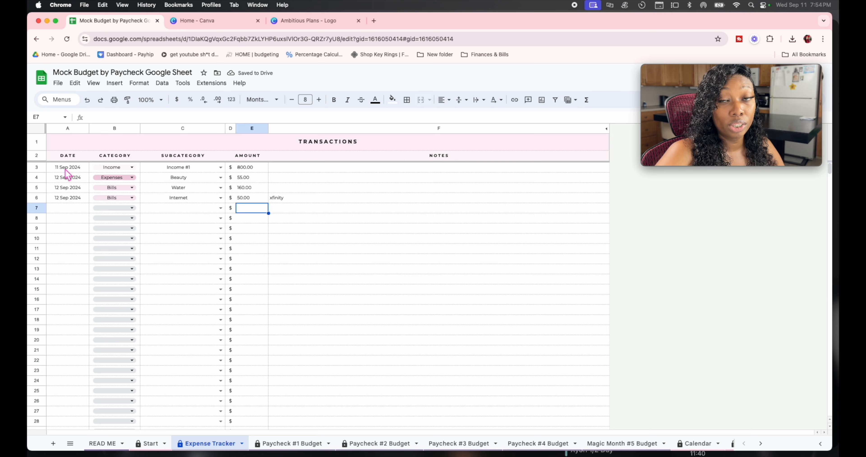
{"action": "left_click", "coordinate": [302, 443]}
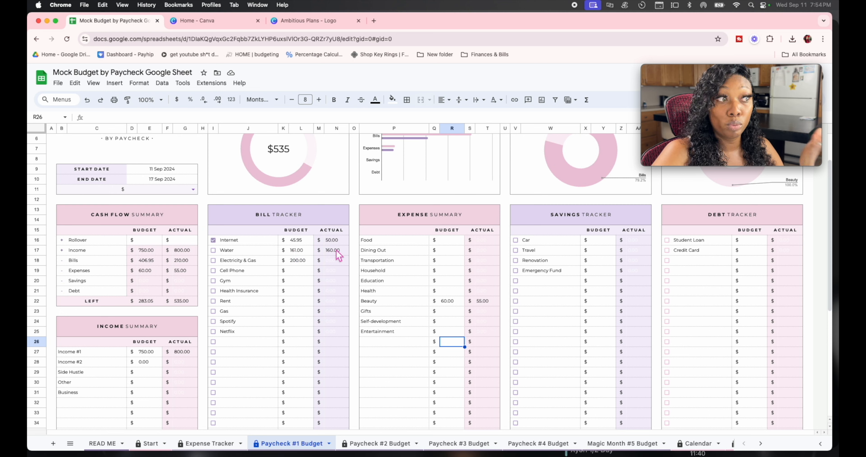
Step: Tick the Water and Electricity & Gas checkboxes in the Bill Tracker
{"action": "left_click", "coordinate": [213, 250]}
{"action": "left_click", "coordinate": [213, 260]}
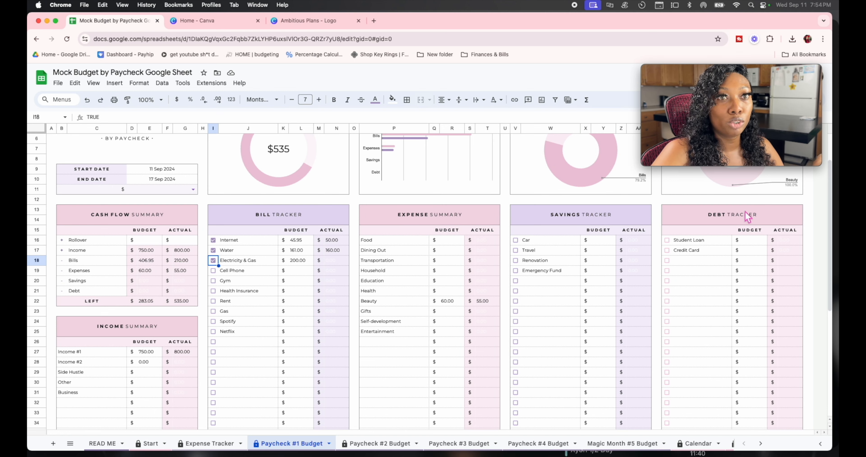
Step: Fill row 7 with date 9/13, Savings, Travel and amount 40.00
{"action": "left_click", "coordinate": [204, 443]}
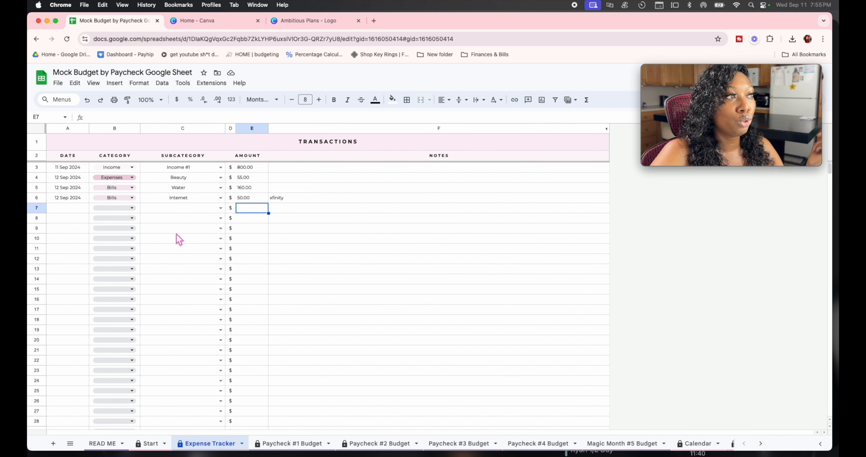
{"action": "left_click", "coordinate": [75, 207]}
{"action": "type", "text": "9"}
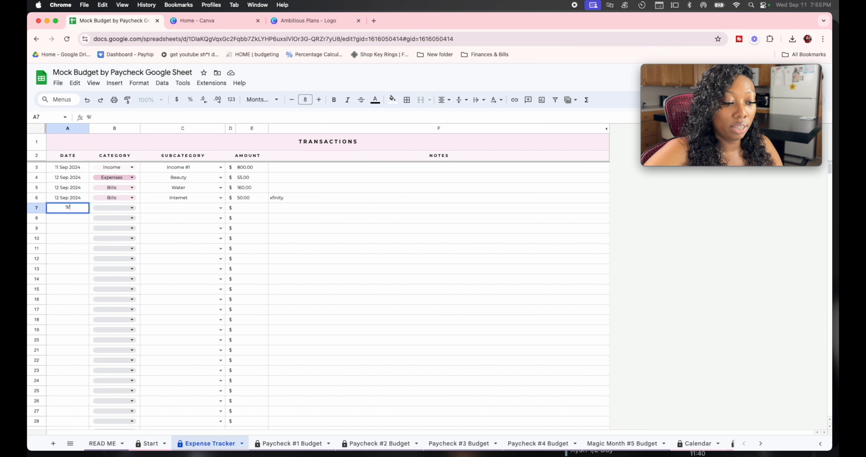
{"action": "type", "text": "/13"}
{"action": "left_click", "coordinate": [133, 208]}
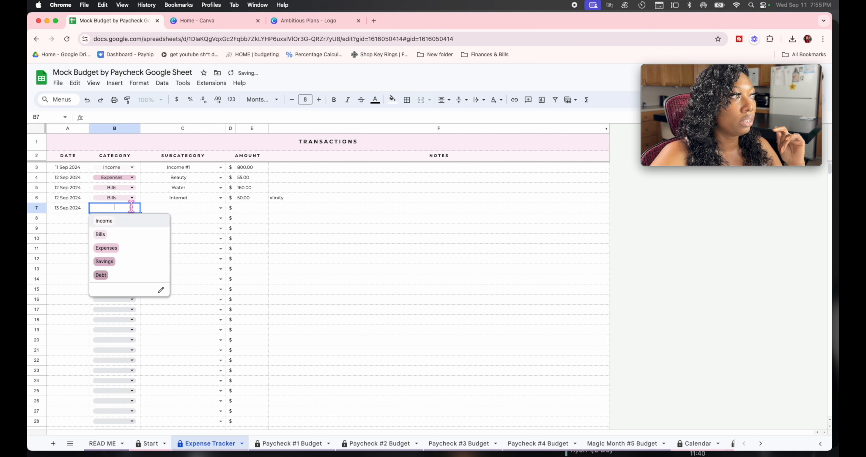
{"action": "left_click", "coordinate": [111, 264]}
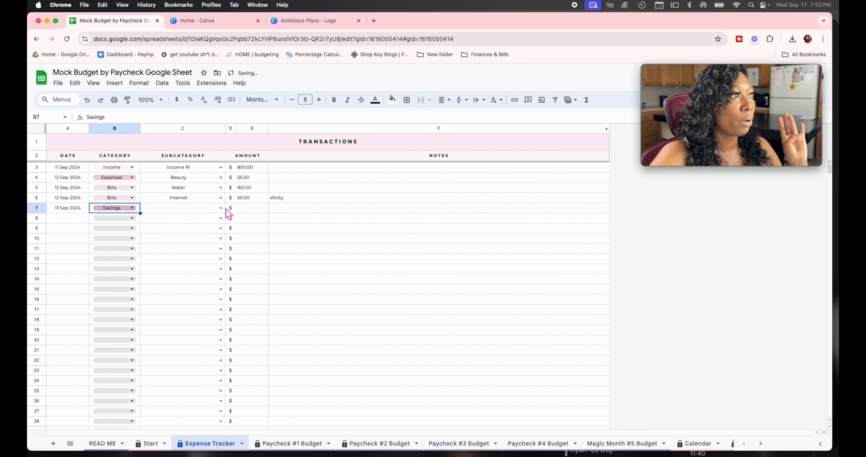
{"action": "left_click", "coordinate": [220, 208]}
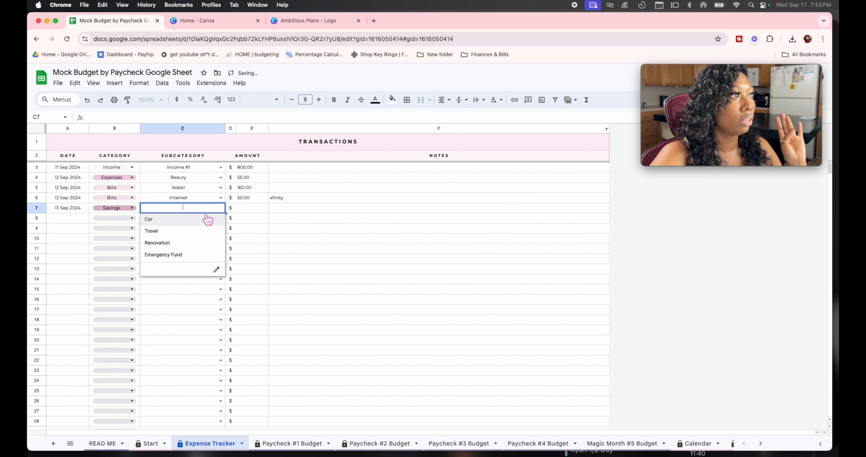
{"action": "left_click", "coordinate": [167, 231]}
{"action": "left_click", "coordinate": [251, 208]}
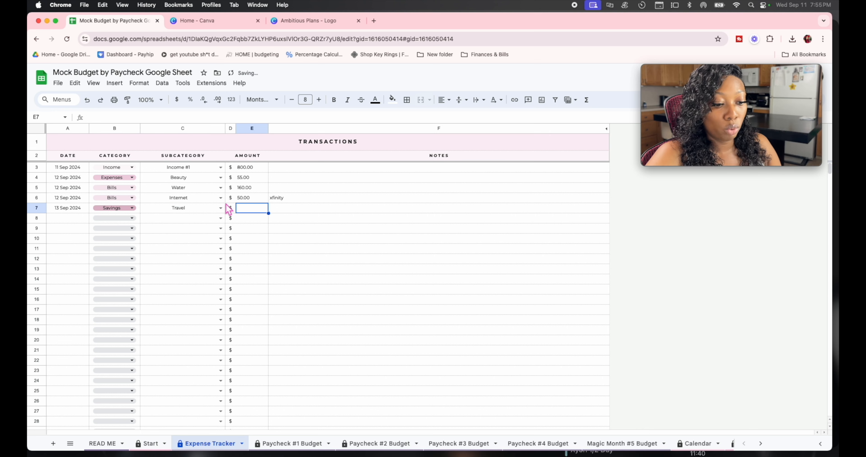
{"action": "type", "text": "40.00"}
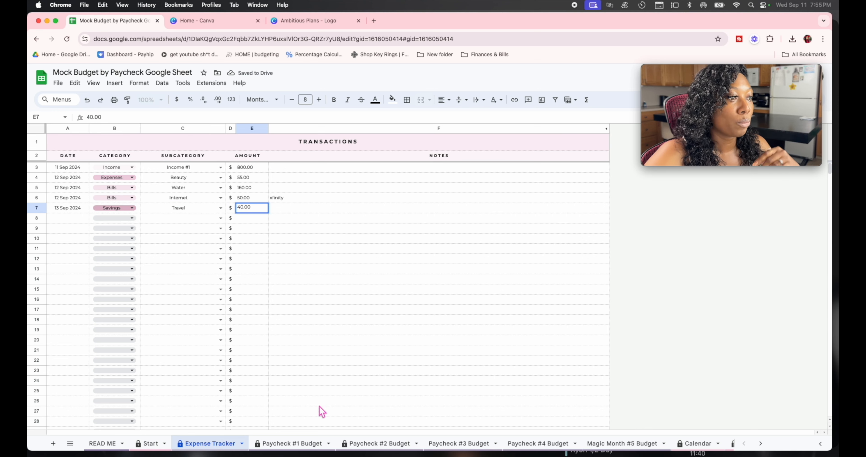
{"action": "left_click", "coordinate": [302, 445]}
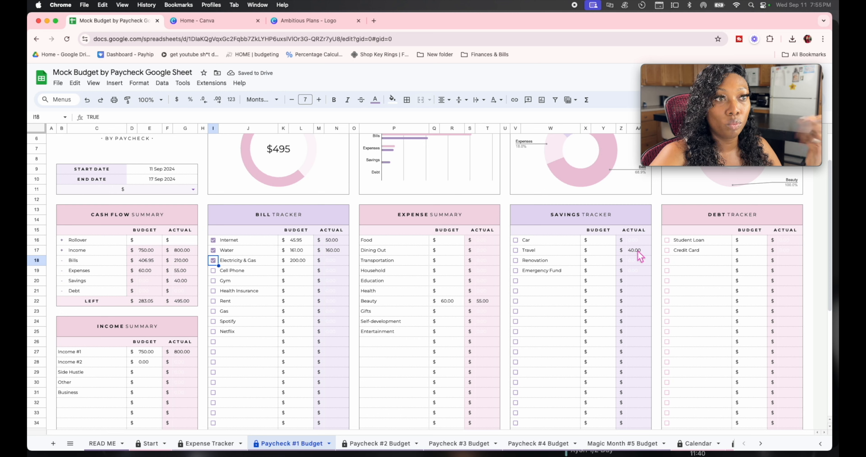
Step: Tick the Travel savings item and set the Credit Card debt budget to 6
{"action": "left_click", "coordinate": [515, 250]}
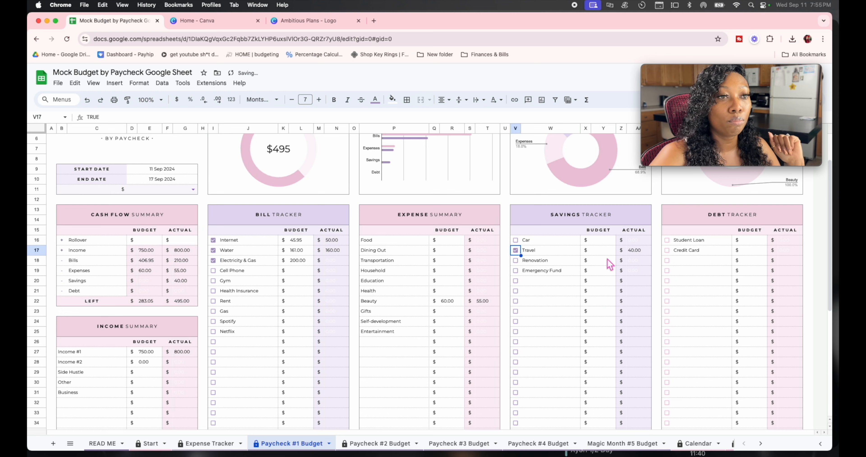
{"action": "left_click", "coordinate": [599, 251]}
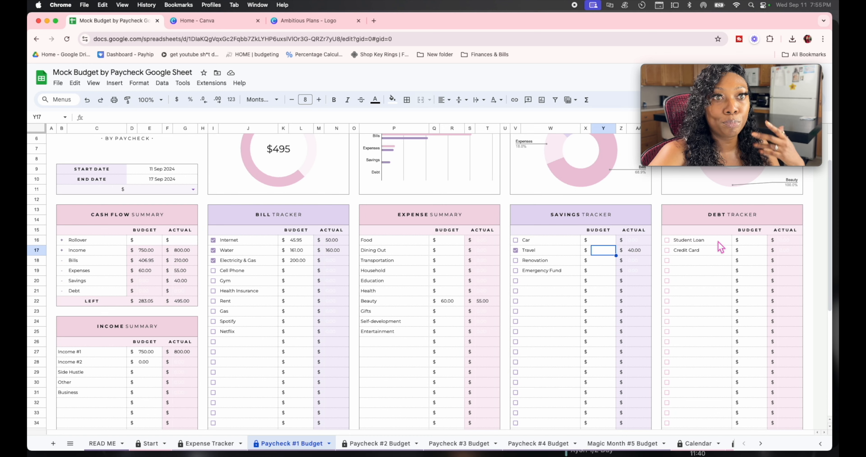
{"action": "left_click", "coordinate": [757, 251]}
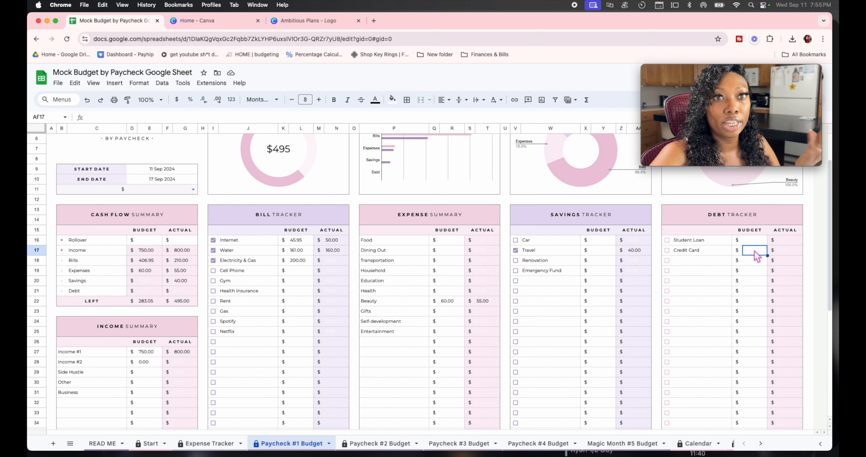
{"action": "type", "text": "60"}
{"action": "left_click", "coordinate": [204, 444]}
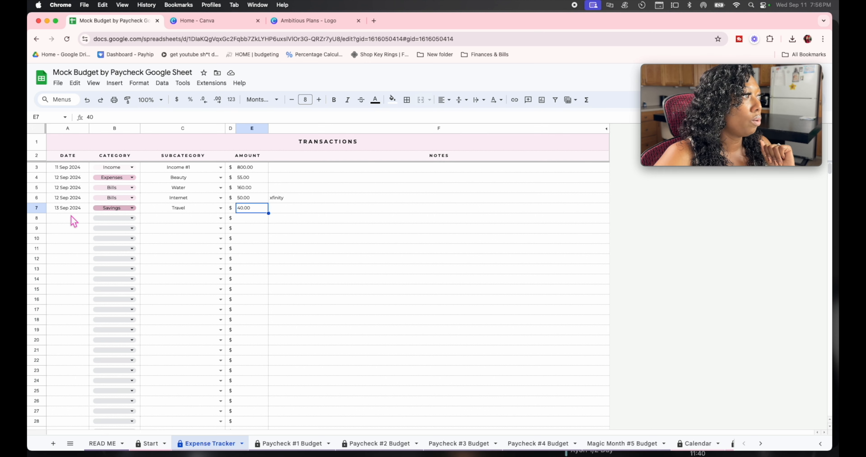
Step: Fill row 8 with date 9/13, Debt, Credit Card and amount 60
{"action": "left_click", "coordinate": [66, 219]}
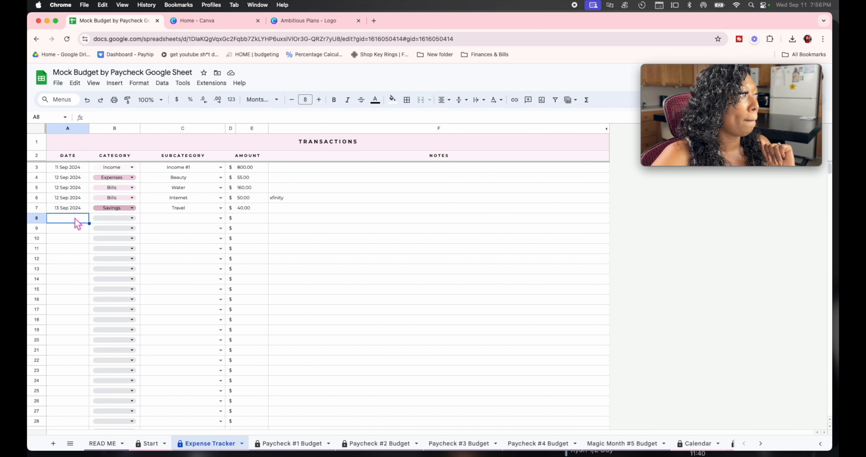
{"action": "type", "text": "9"}
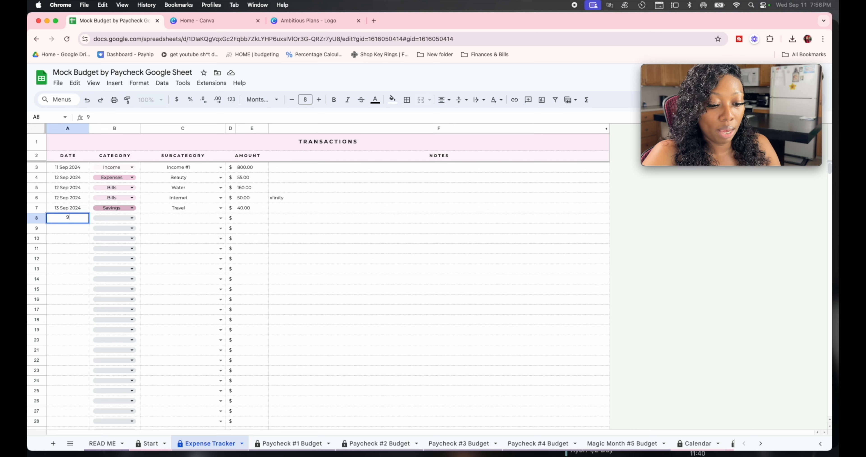
{"action": "type", "text": "/13"}
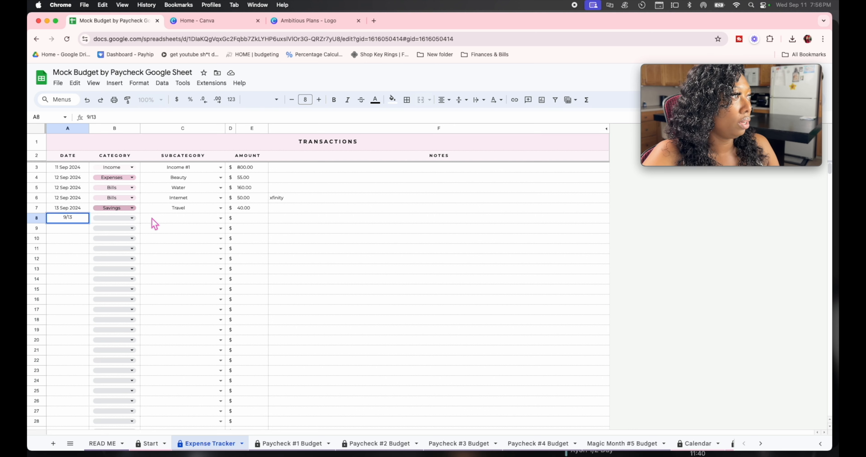
{"action": "left_click", "coordinate": [98, 218]}
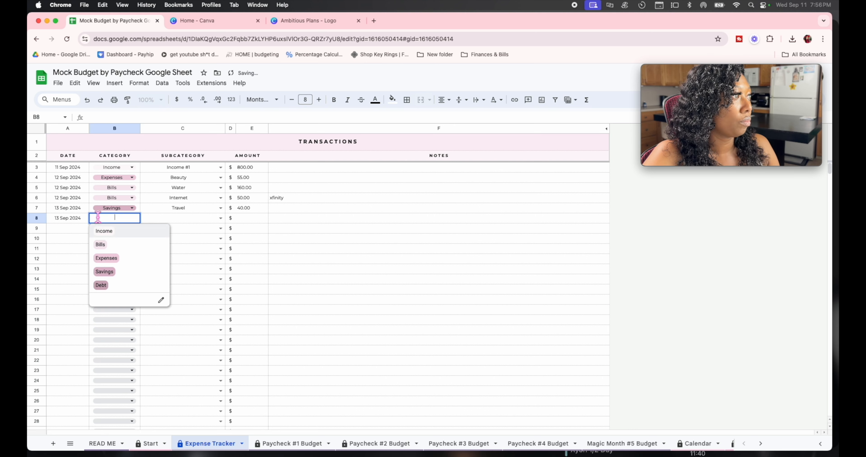
{"action": "left_click", "coordinate": [101, 285]}
{"action": "left_click", "coordinate": [220, 218]}
{"action": "left_click", "coordinate": [187, 242]}
{"action": "left_click", "coordinate": [254, 220]}
{"action": "type", "text": "60."}
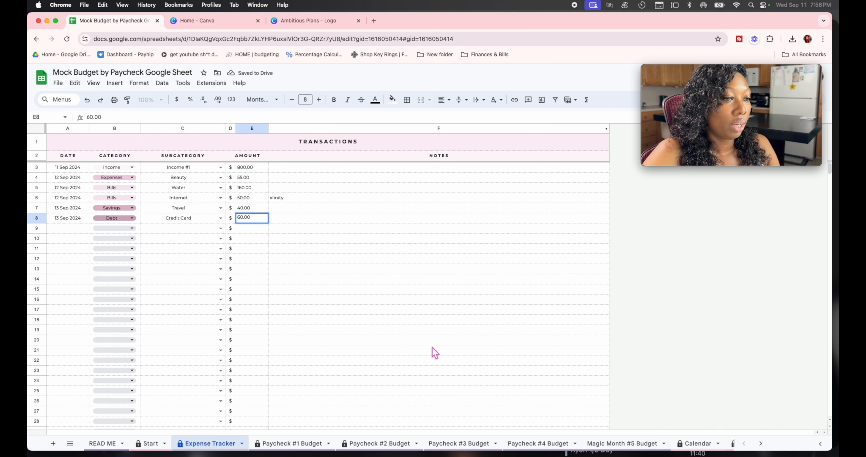
{"action": "left_click", "coordinate": [290, 443]}
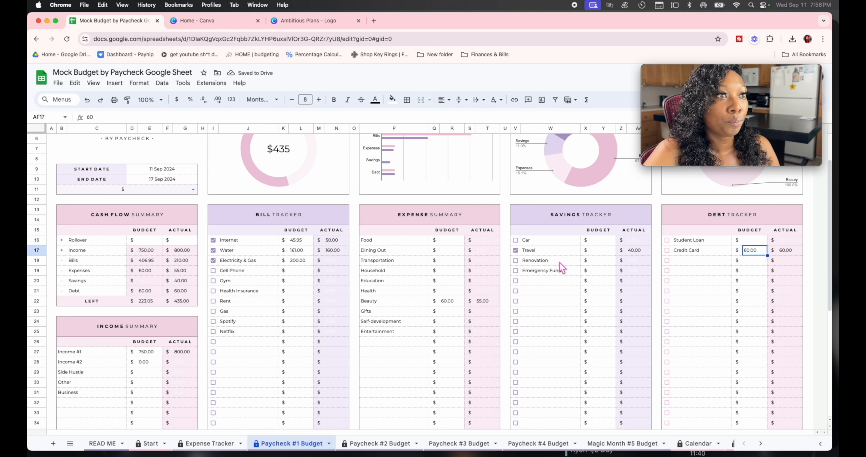
Step: Compare the blank Paycheck #2 Budget with Expense Tracker and Paycheck #1, ending on Start
{"action": "left_click", "coordinate": [366, 444]}
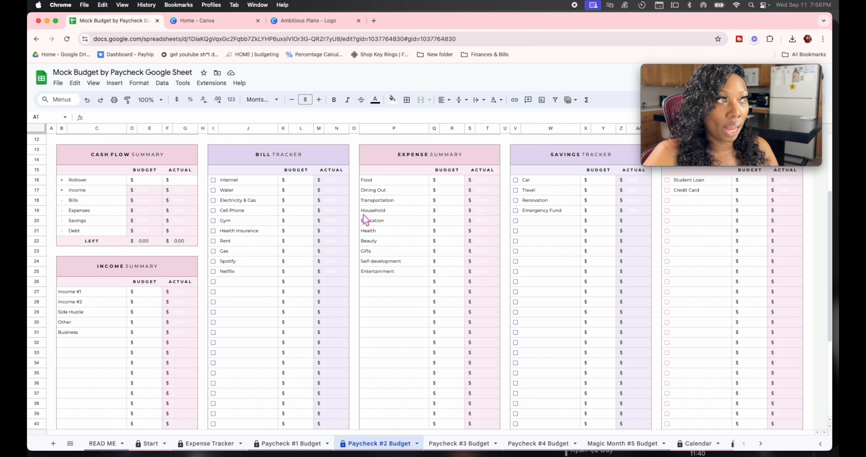
{"action": "left_click", "coordinate": [210, 443]}
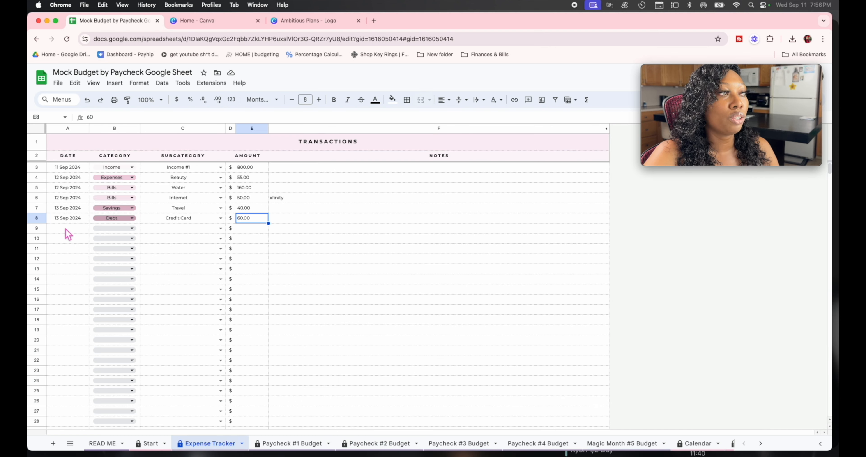
{"action": "left_click", "coordinate": [292, 443]}
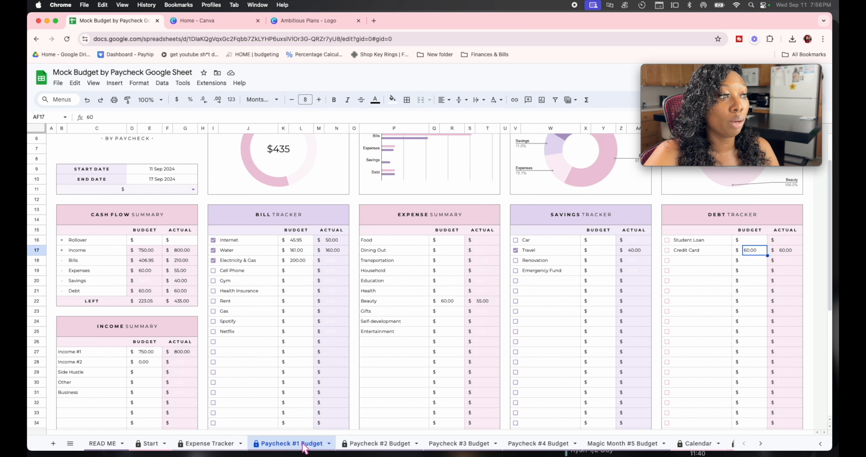
{"action": "left_click", "coordinate": [388, 444]}
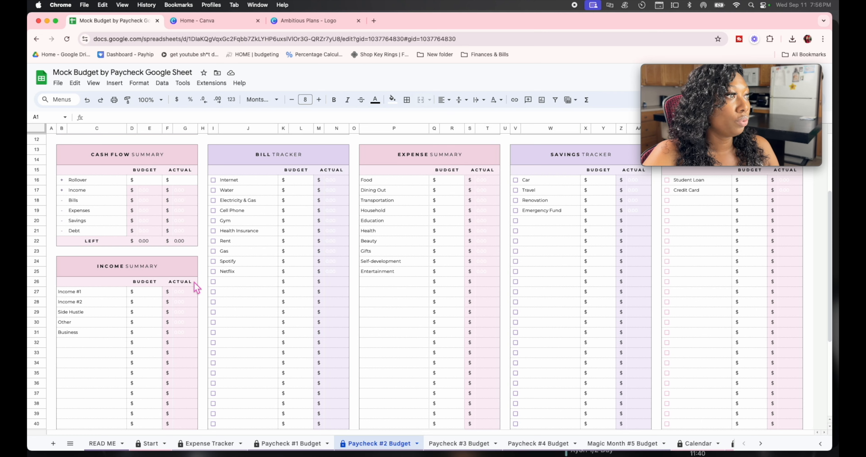
{"action": "scroll", "coordinate": [195, 287], "scroll_direction": "up", "scroll_amount": 2}
{"action": "scroll", "coordinate": [304, 304], "scroll_direction": "down", "scroll_amount": 5}
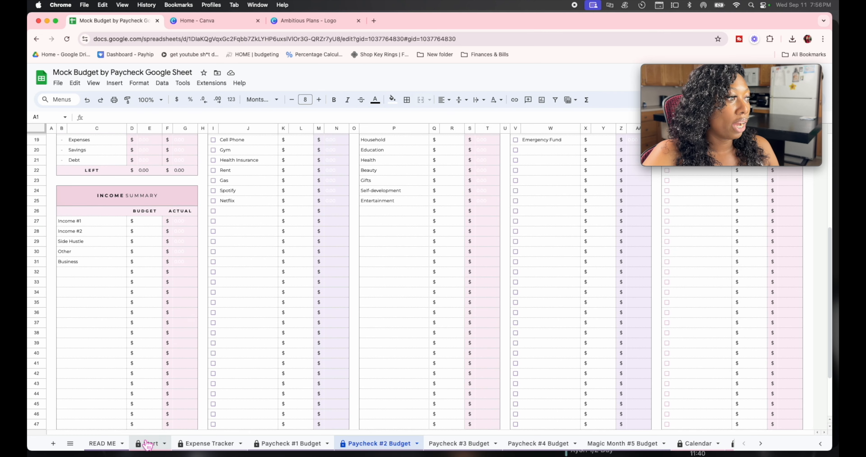
{"action": "left_click", "coordinate": [148, 445]}
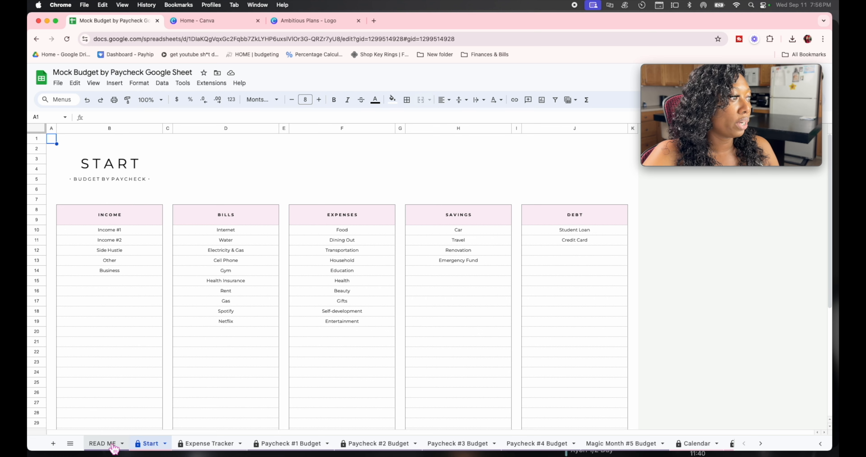
Step: Scroll through the READ ME instructions, then move on to the September 2024 Calendar
{"action": "left_click", "coordinate": [103, 443]}
{"action": "scroll", "coordinate": [236, 326], "scroll_direction": "down", "scroll_amount": 10}
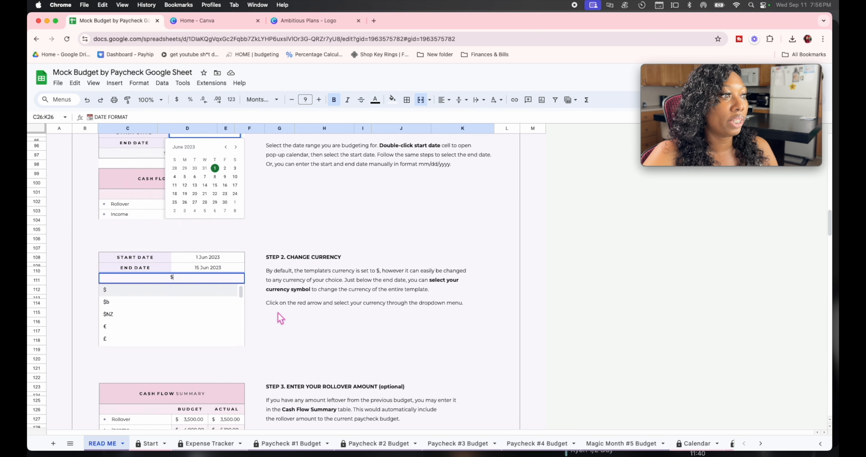
{"action": "scroll", "coordinate": [279, 309], "scroll_direction": "down", "scroll_amount": 3}
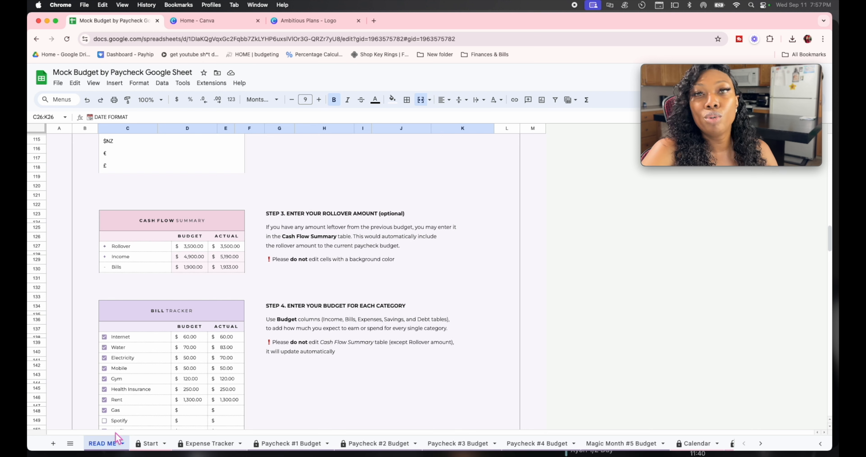
{"action": "left_click", "coordinate": [122, 444]}
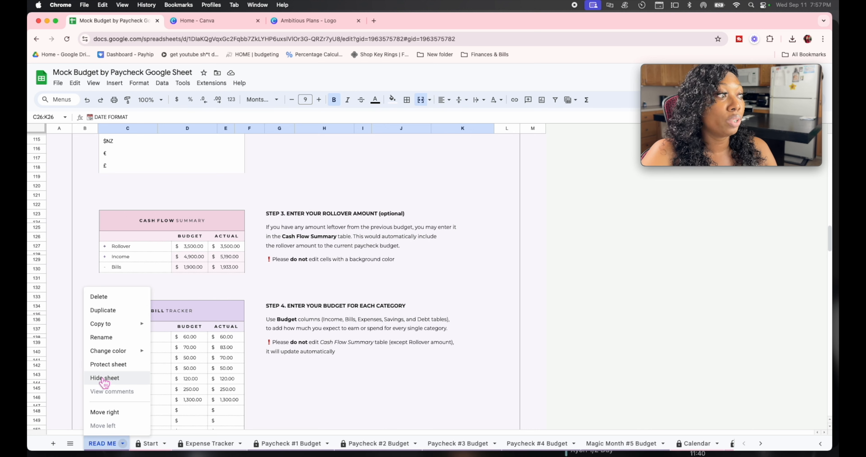
{"action": "left_click", "coordinate": [122, 444]}
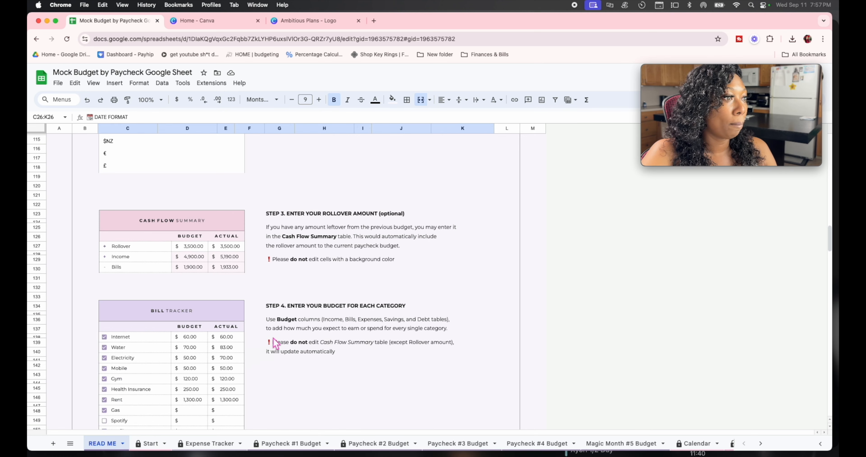
{"action": "scroll", "coordinate": [276, 342], "scroll_direction": "down", "scroll_amount": 15}
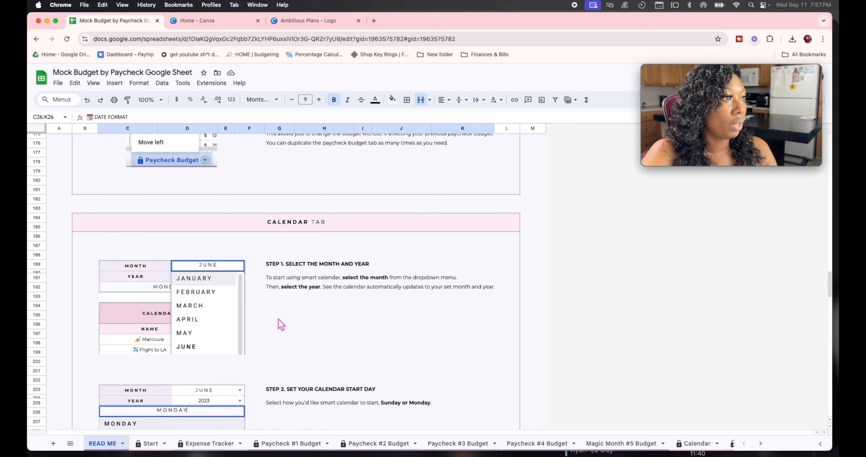
{"action": "scroll", "coordinate": [659, 443], "scroll_direction": "right", "scroll_amount": 2}
{"action": "left_click", "coordinate": [650, 443]}
{"action": "scroll", "coordinate": [326, 311], "scroll_direction": "up", "scroll_amount": 8}
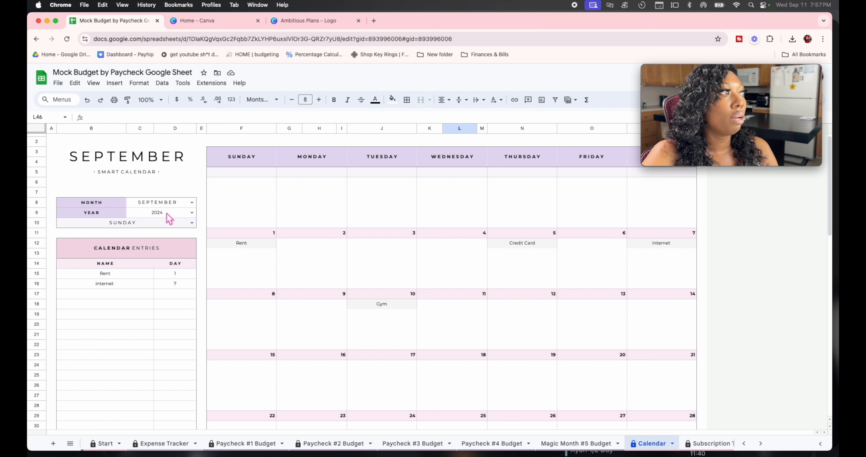
Step: Try a Monday week start on the calendar, then revert it to Sunday
{"action": "left_click", "coordinate": [166, 224]}
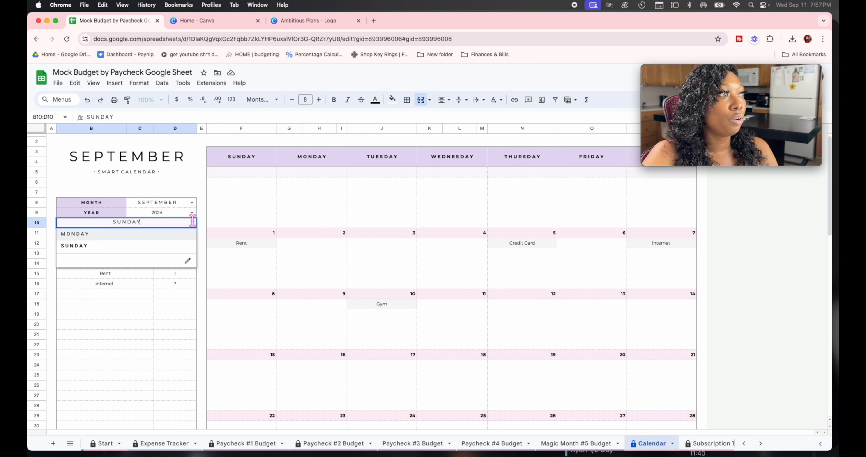
{"action": "left_click", "coordinate": [109, 236]}
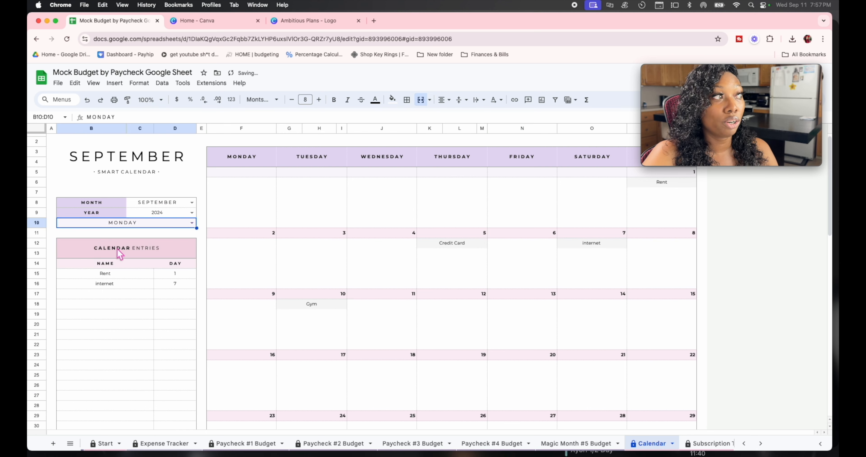
{"action": "left_click", "coordinate": [191, 225]}
{"action": "left_click", "coordinate": [144, 245]}
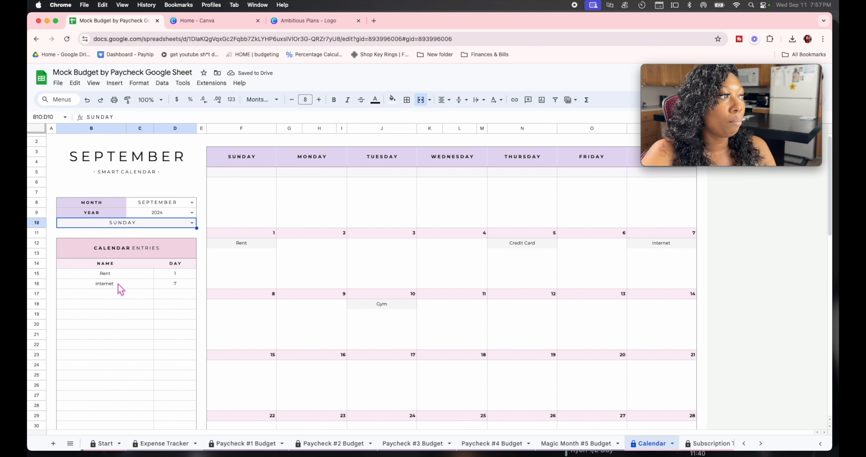
Step: Add Water to the Bill Tracker with a due day of 7
{"action": "scroll", "coordinate": [113, 283], "scroll_direction": "down", "scroll_amount": 3}
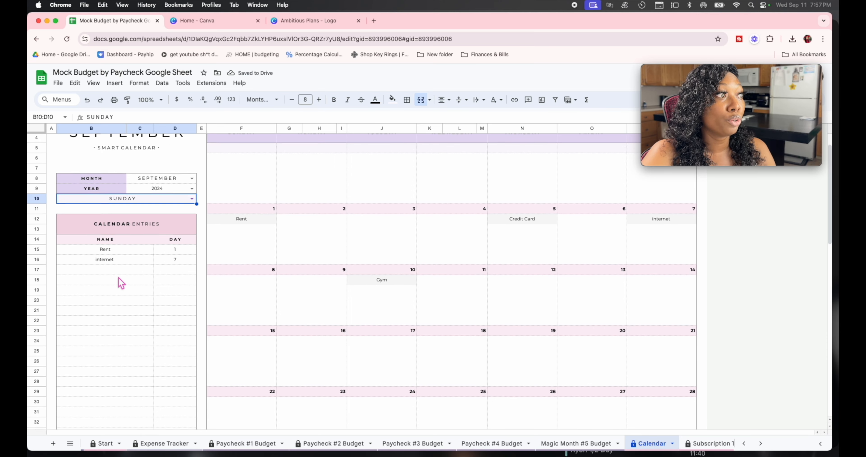
{"action": "scroll", "coordinate": [186, 250], "scroll_direction": "down", "scroll_amount": 8}
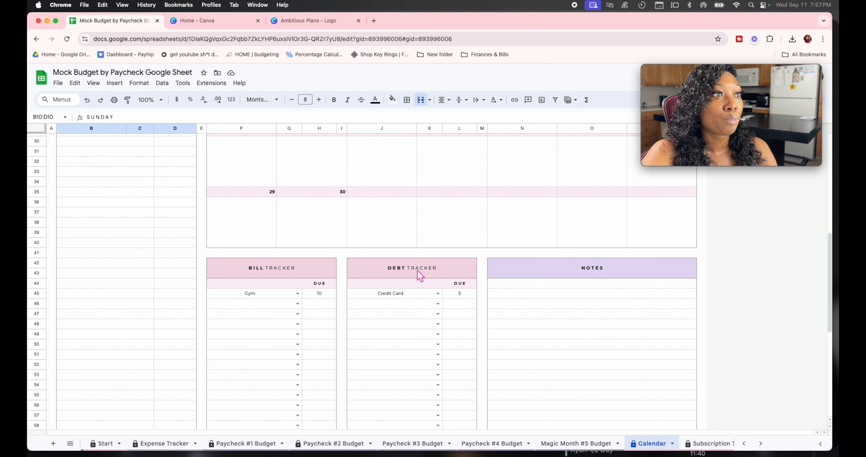
{"action": "left_click", "coordinate": [297, 303]}
{"action": "left_click", "coordinate": [257, 326]}
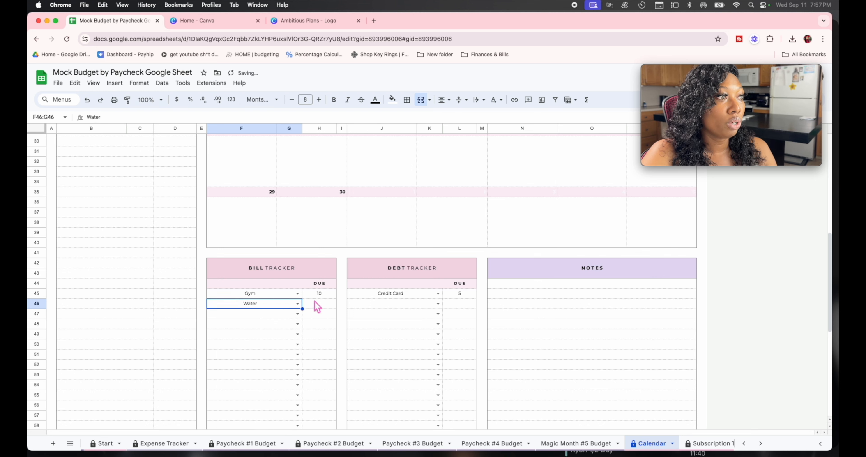
{"action": "left_click", "coordinate": [318, 305]}
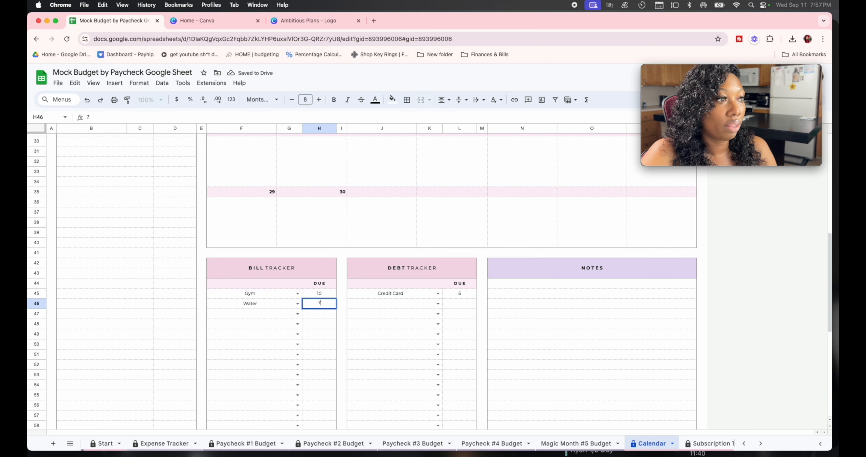
{"action": "type", "text": "7"}
Step: Add Internet to the Bill Tracker with a due day of 8
{"action": "left_click", "coordinate": [297, 313]}
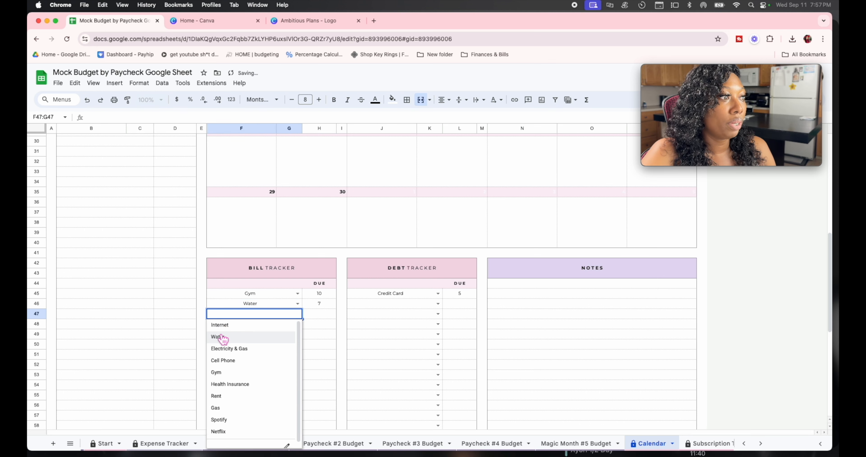
{"action": "scroll", "coordinate": [239, 407], "scroll_direction": "down", "scroll_amount": 1}
{"action": "scroll", "coordinate": [237, 369], "scroll_direction": "up", "scroll_amount": 1}
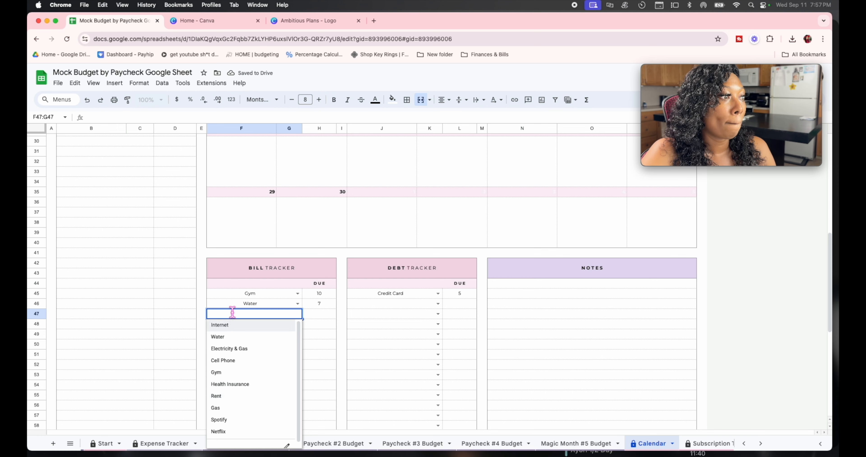
{"action": "left_click", "coordinate": [236, 326]}
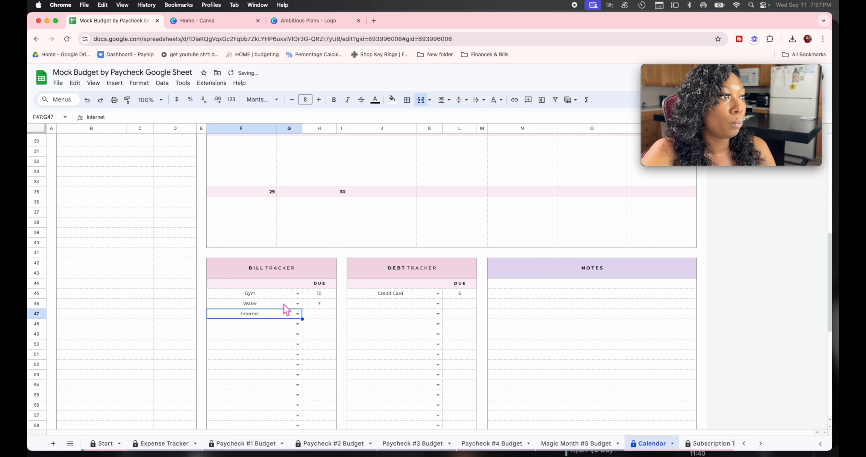
{"action": "left_click", "coordinate": [317, 314]}
{"action": "type", "text": "8"}
{"action": "left_click", "coordinate": [350, 348]}
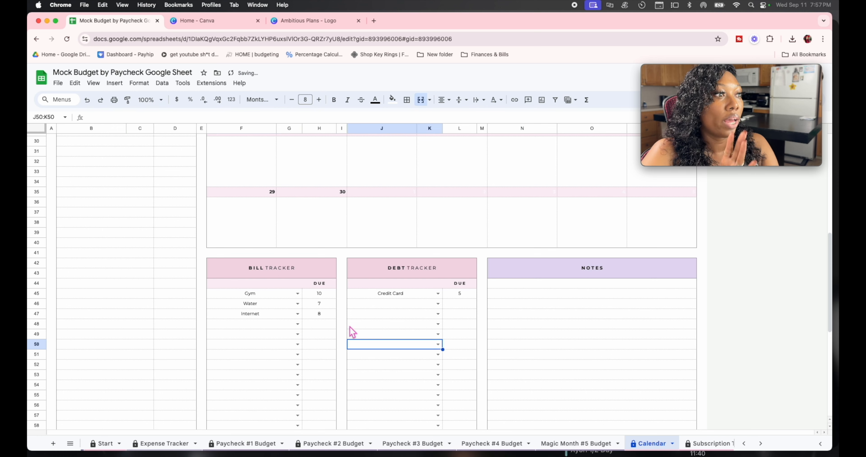
{"action": "scroll", "coordinate": [347, 331], "scroll_direction": "up", "scroll_amount": 10}
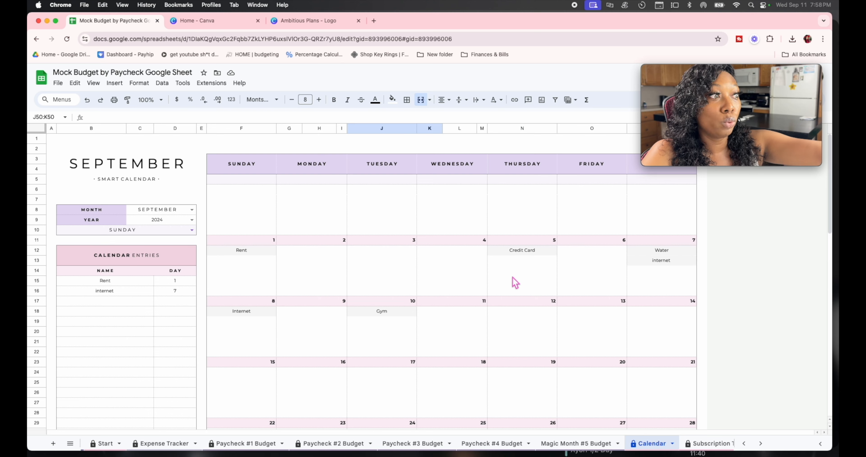
{"action": "scroll", "coordinate": [515, 283], "scroll_direction": "down", "scroll_amount": 10}
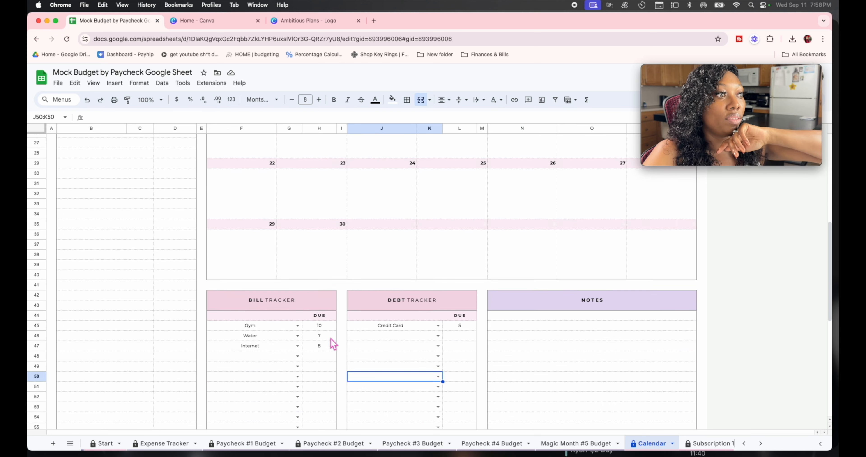
{"action": "scroll", "coordinate": [269, 308], "scroll_direction": "down", "scroll_amount": 1}
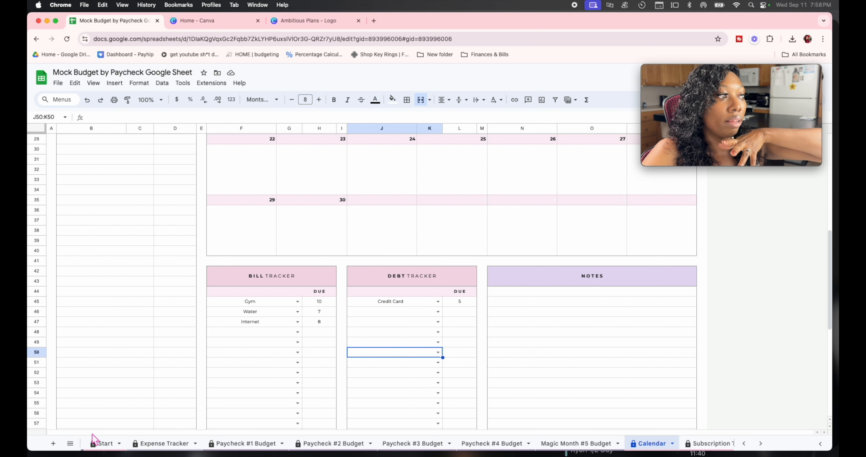
{"action": "left_click", "coordinate": [102, 443]}
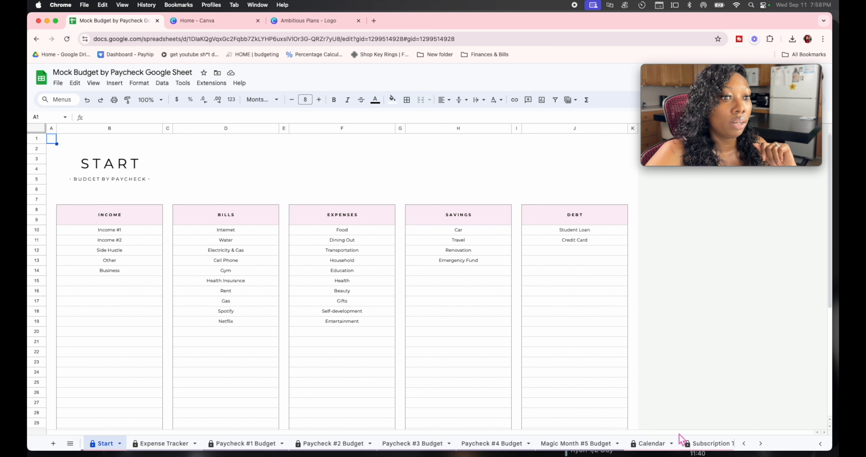
{"action": "left_click", "coordinate": [651, 443]}
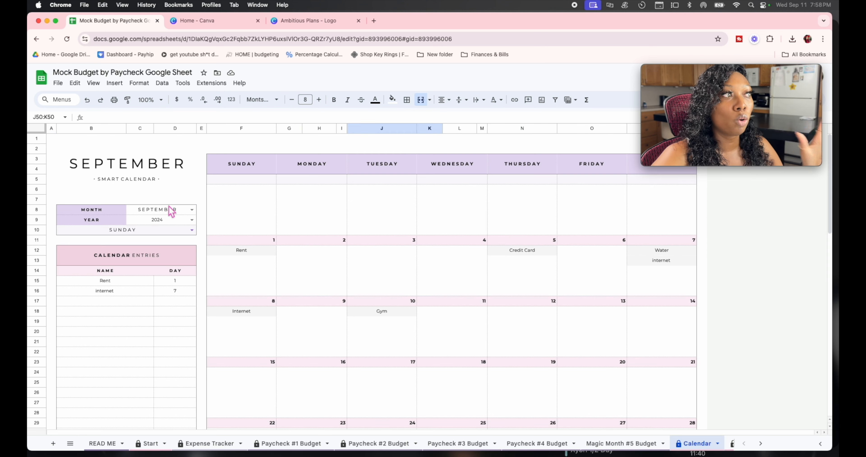
Step: Set the calendar month to OCTOBER, leaving the year at 2024
{"action": "left_click", "coordinate": [192, 210]}
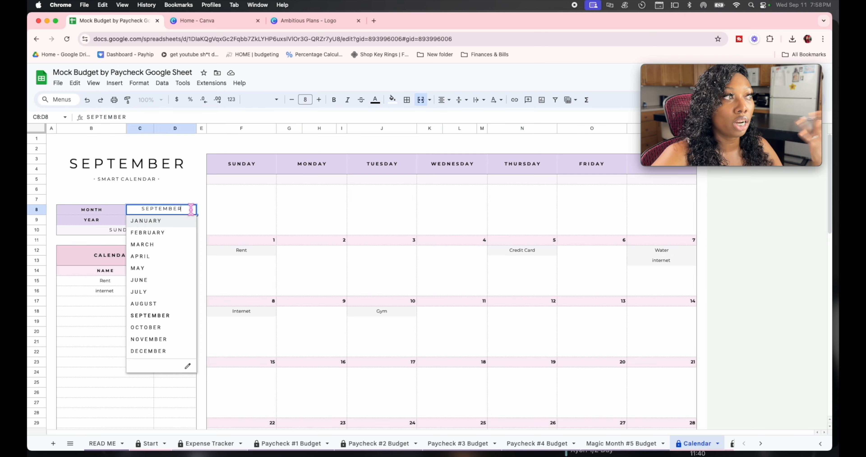
{"action": "left_click", "coordinate": [142, 328]}
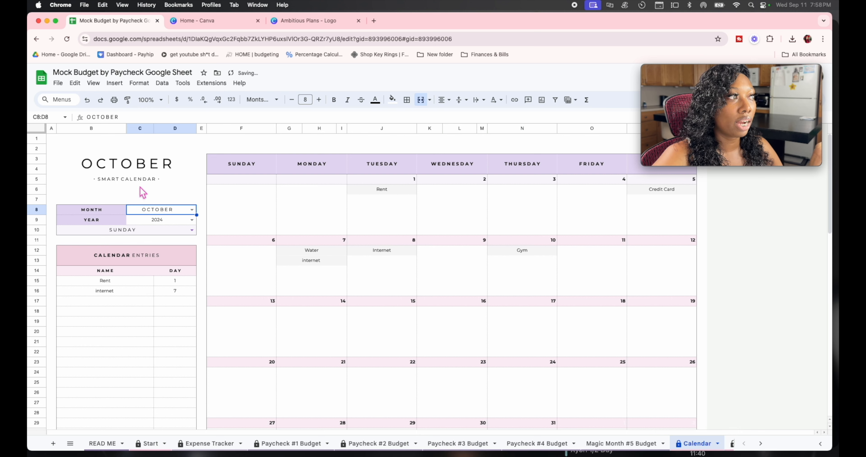
{"action": "left_click", "coordinate": [192, 219]}
{"action": "left_click", "coordinate": [201, 170]}
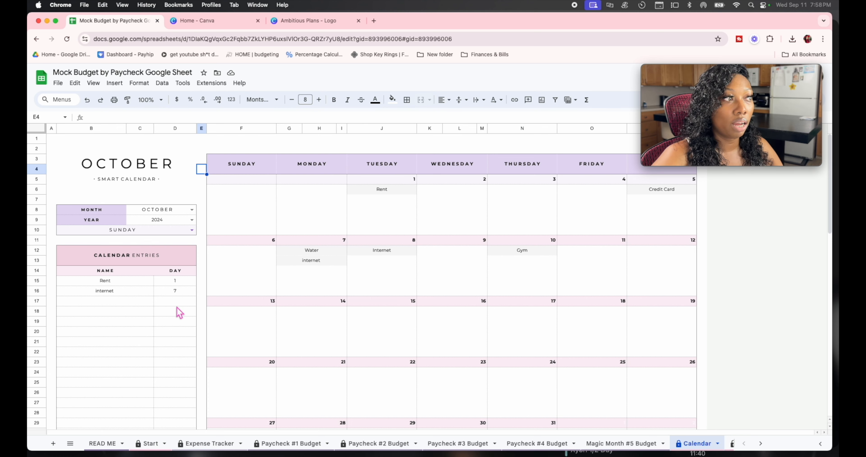
Step: Scroll through the October calendar's trackers, then go to the Subscription Tracker sheet
{"action": "scroll", "coordinate": [177, 306], "scroll_direction": "down", "scroll_amount": 10}
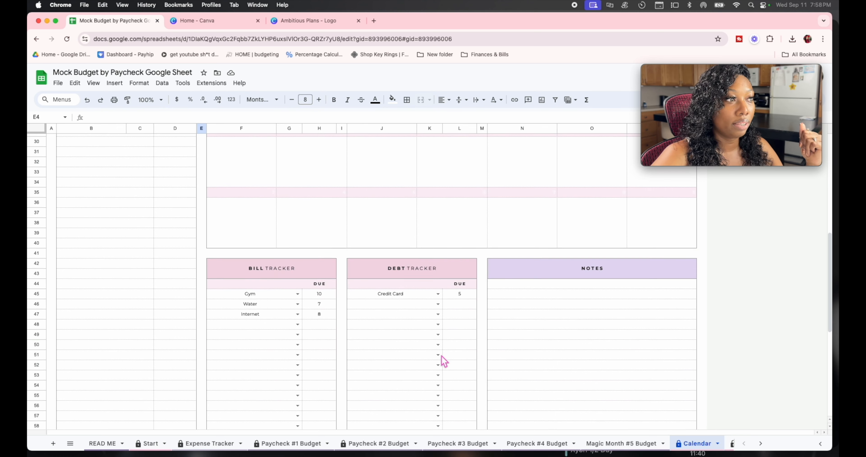
{"action": "scroll", "coordinate": [504, 351], "scroll_direction": "up", "scroll_amount": 3}
{"action": "scroll", "coordinate": [567, 343], "scroll_direction": "down", "scroll_amount": 3}
{"action": "scroll", "coordinate": [554, 317], "scroll_direction": "down", "scroll_amount": 1}
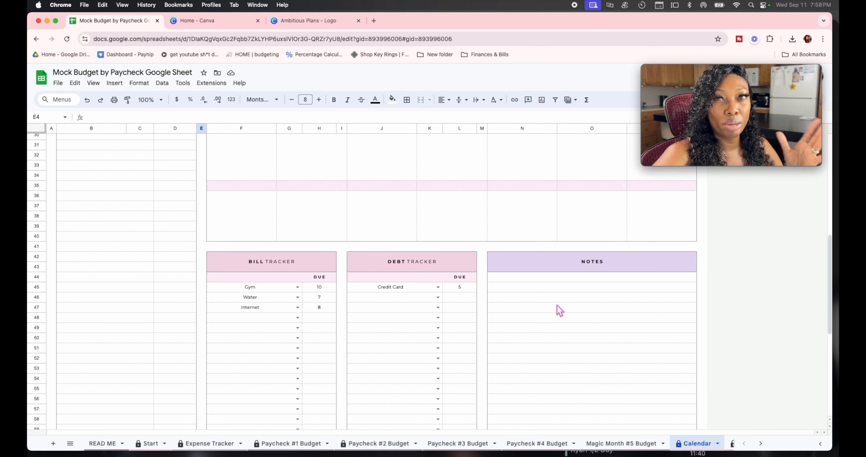
{"action": "scroll", "coordinate": [599, 367], "scroll_direction": "down", "scroll_amount": 5}
{"action": "scroll", "coordinate": [598, 313], "scroll_direction": "up", "scroll_amount": 6}
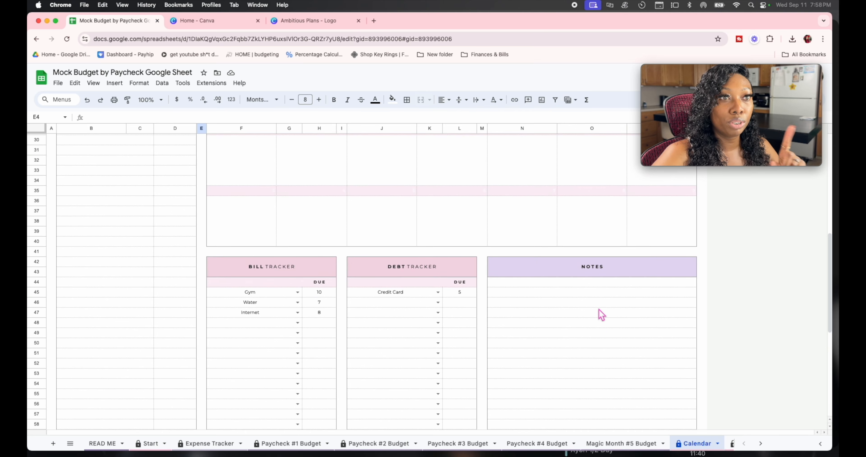
{"action": "scroll", "coordinate": [695, 431], "scroll_direction": "down", "scroll_amount": 3}
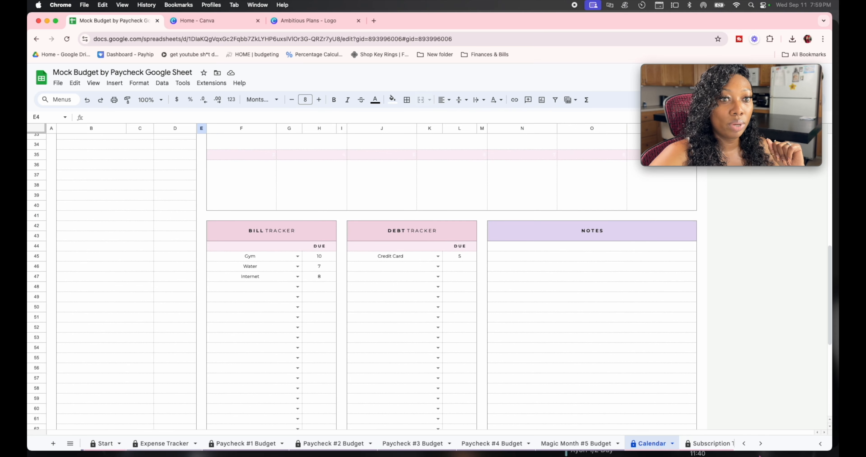
{"action": "scroll", "coordinate": [693, 443], "scroll_direction": "down", "scroll_amount": 2}
{"action": "left_click", "coordinate": [689, 443]}
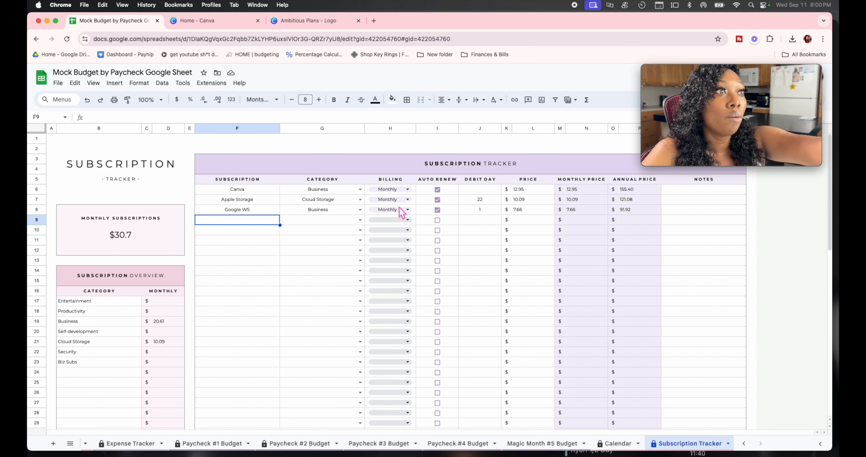
{"action": "left_click", "coordinate": [405, 190]}
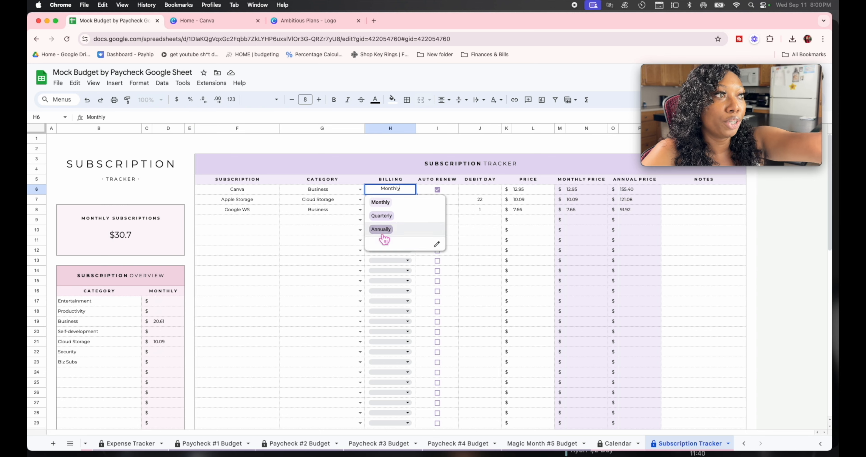
{"action": "left_click", "coordinate": [449, 193]}
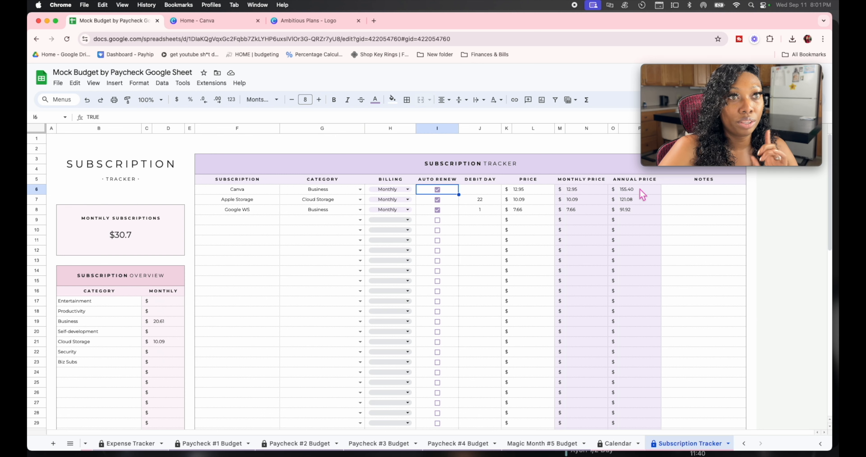
{"action": "scroll", "coordinate": [644, 265], "scroll_direction": "down", "scroll_amount": 1}
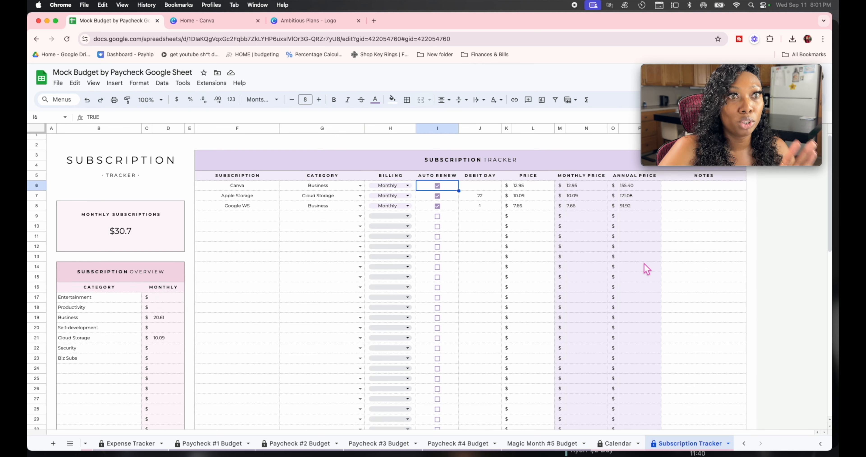
{"action": "scroll", "coordinate": [645, 267], "scroll_direction": "up", "scroll_amount": 1}
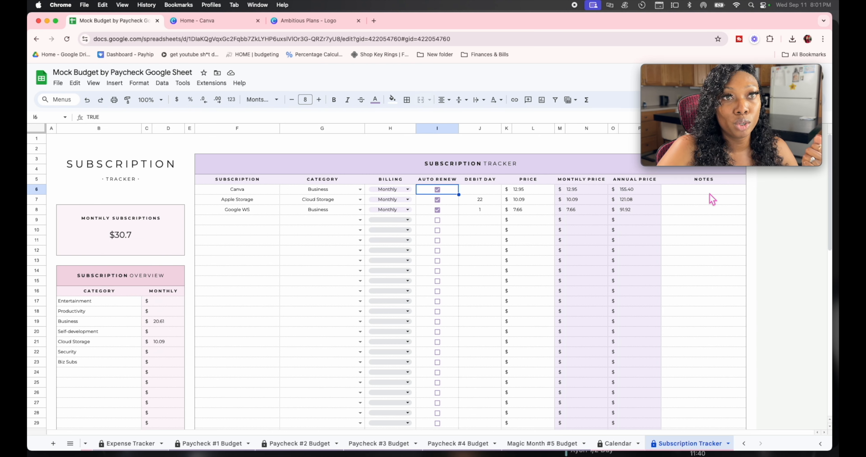
{"action": "scroll", "coordinate": [700, 331], "scroll_direction": "down", "scroll_amount": 3}
{"action": "scroll", "coordinate": [700, 331], "scroll_direction": "up", "scroll_amount": 3}
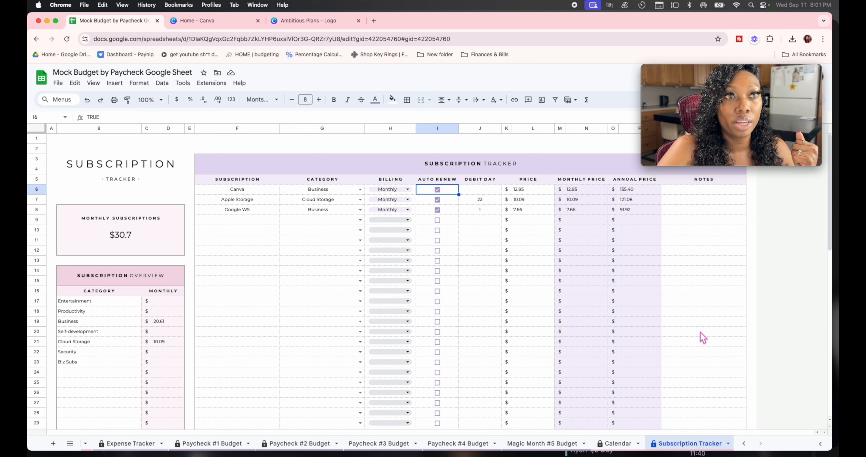